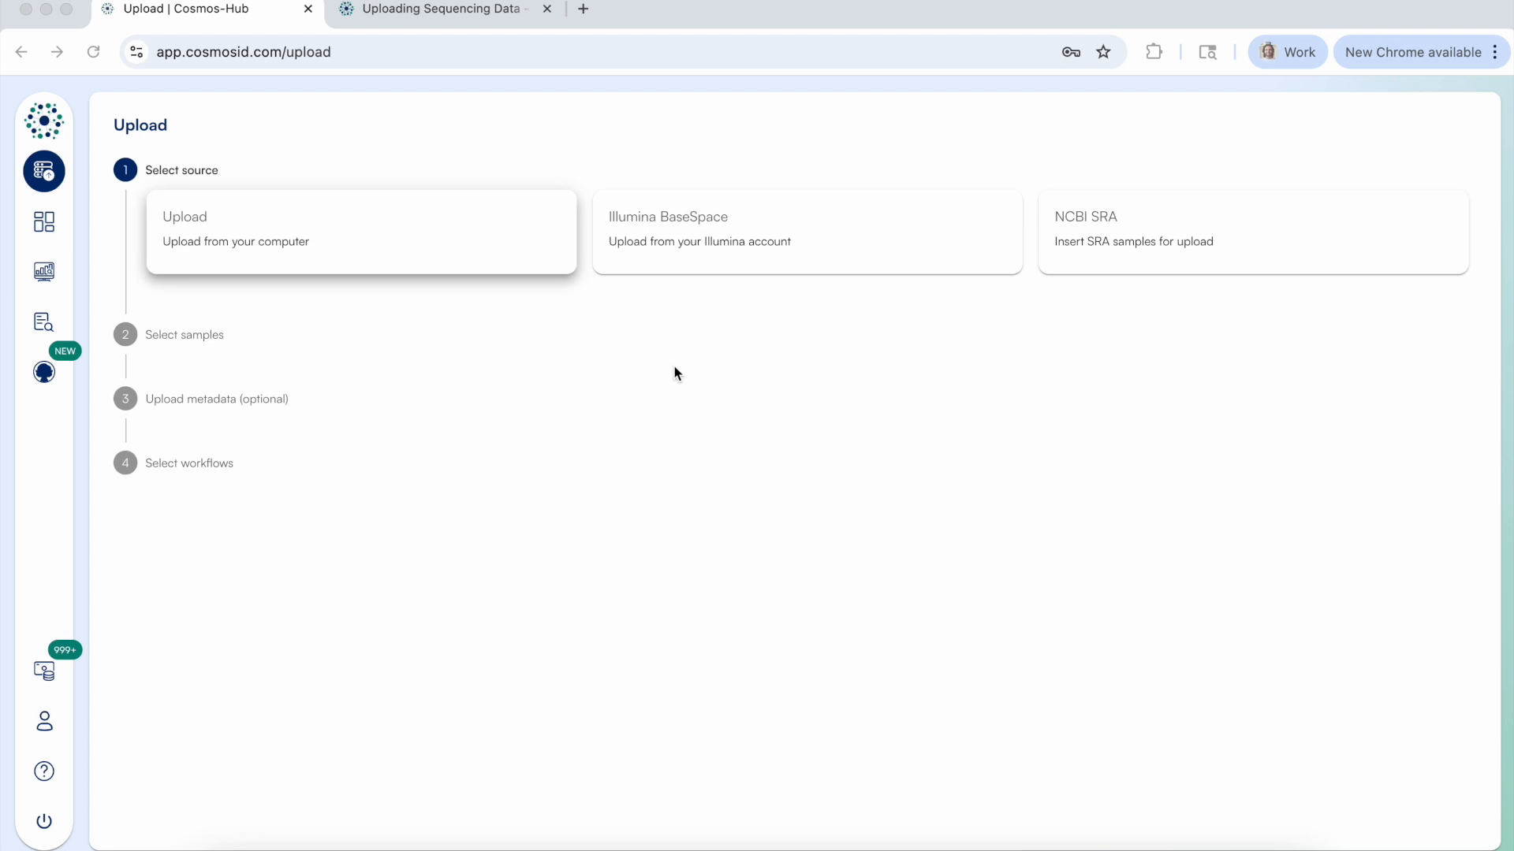
Review the amplicon requirements for read type, paired-end naming, file size and minimum samples in the Uploading Sequencing Data documentation.
click(607, 332)
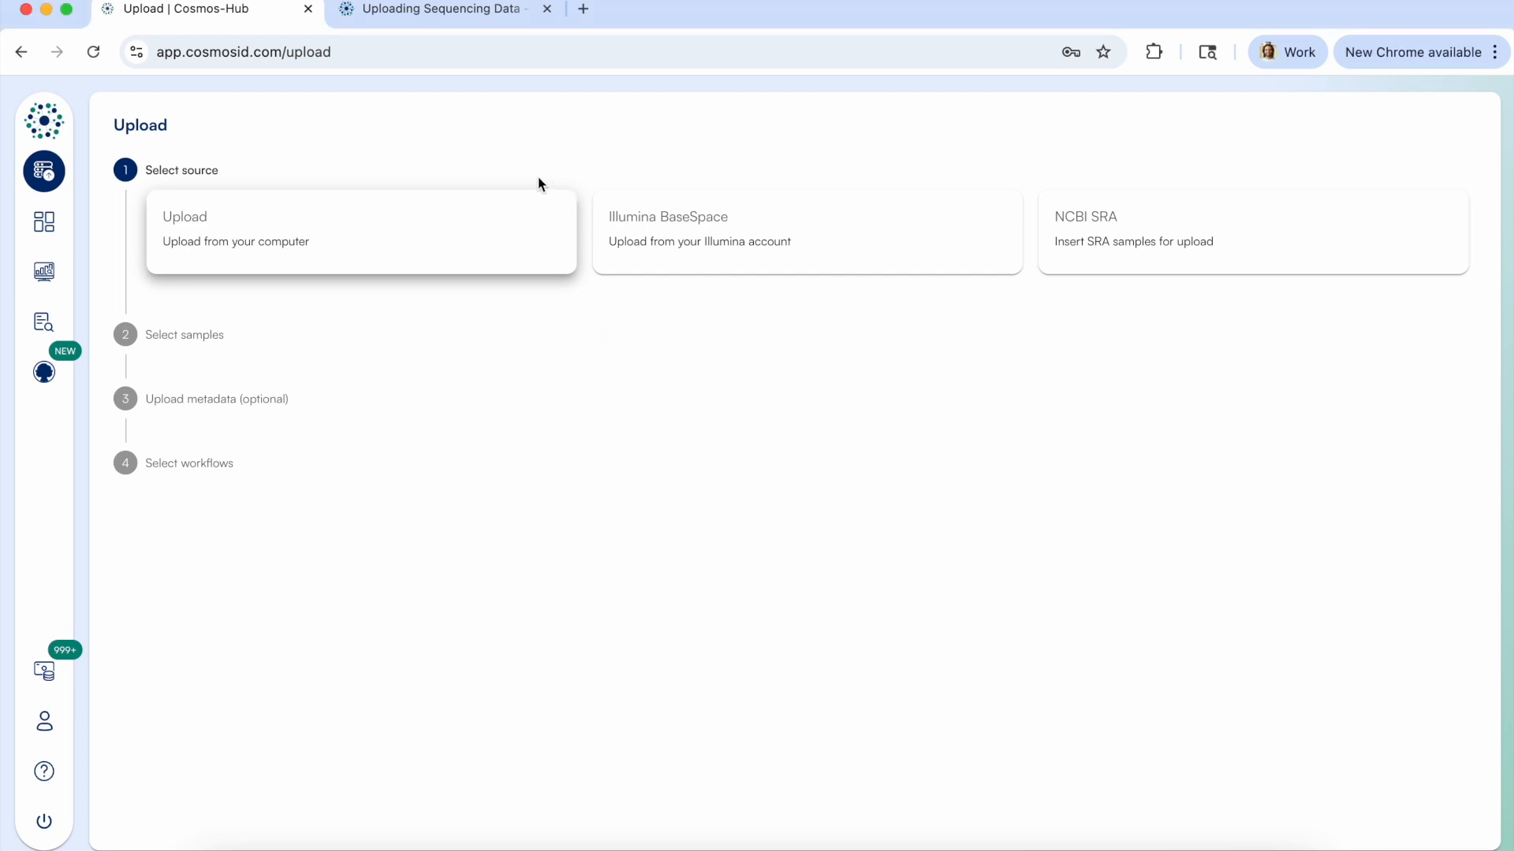
click(406, 11)
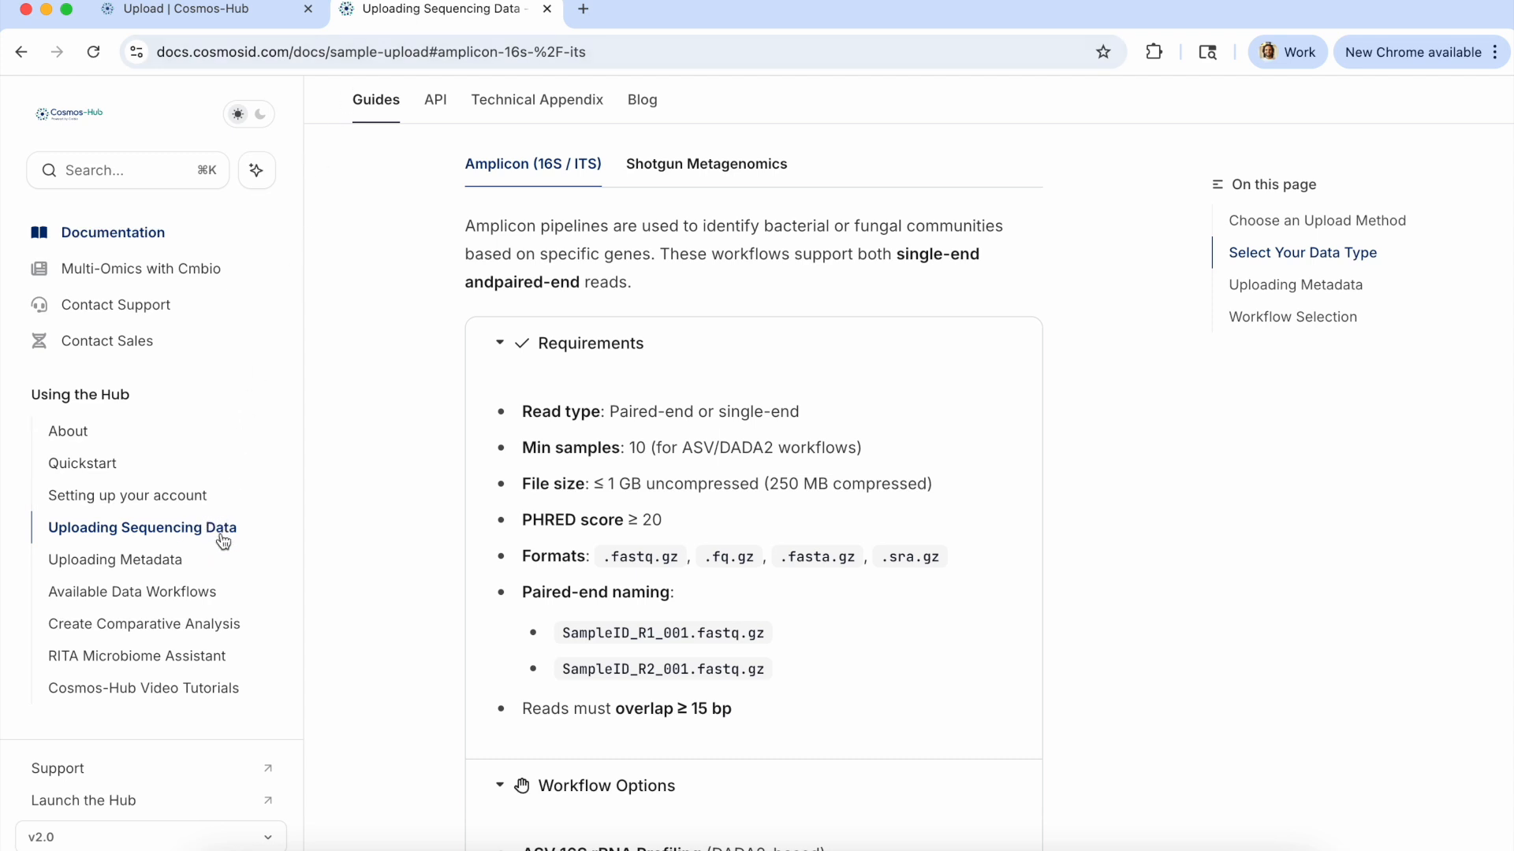
scroll(763, 192, up, 3)
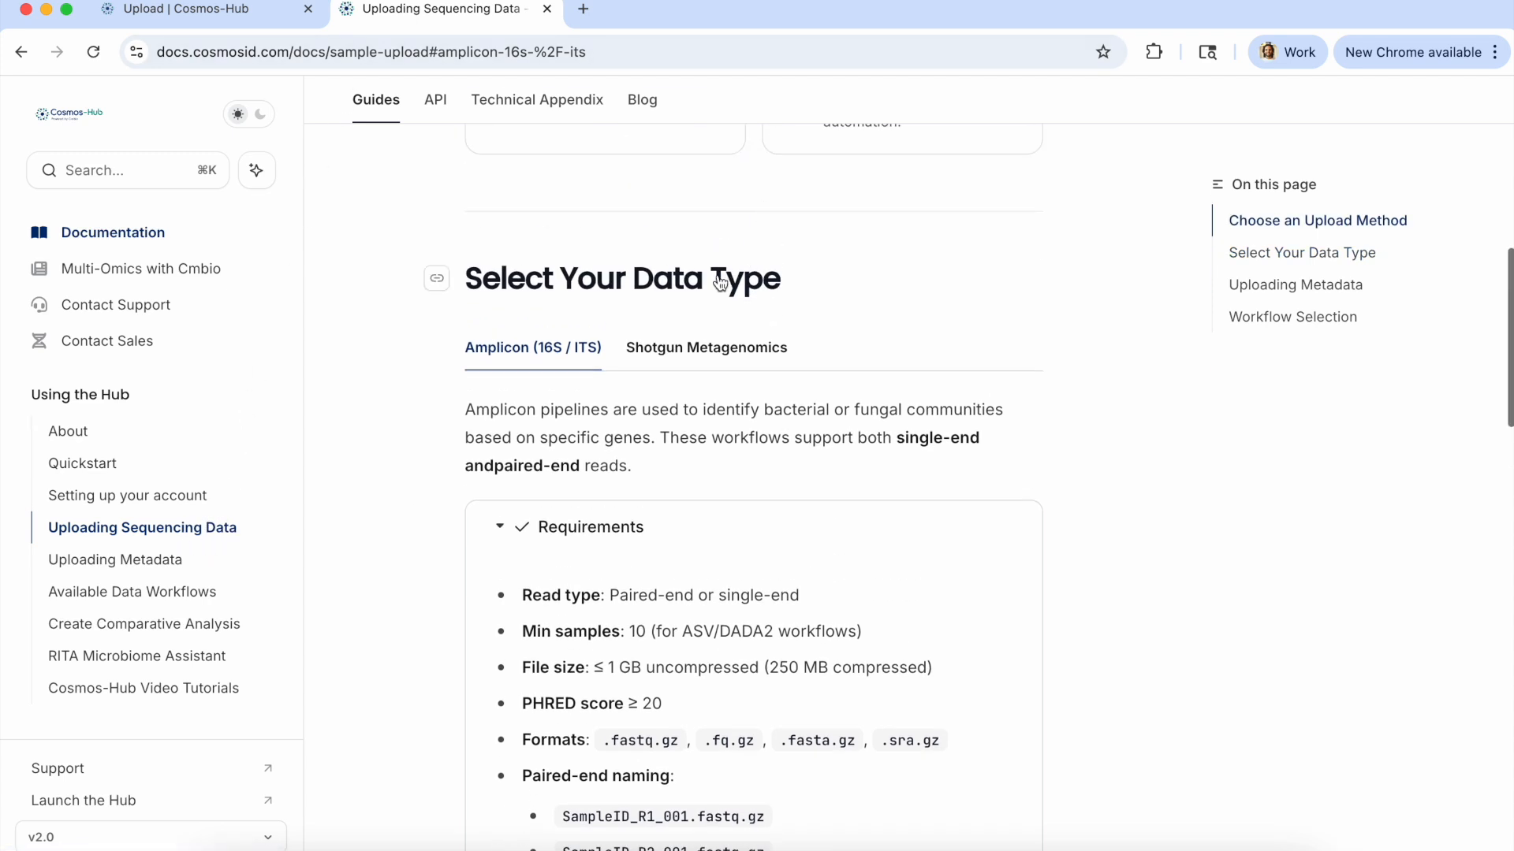
scroll(723, 399, down, 1)
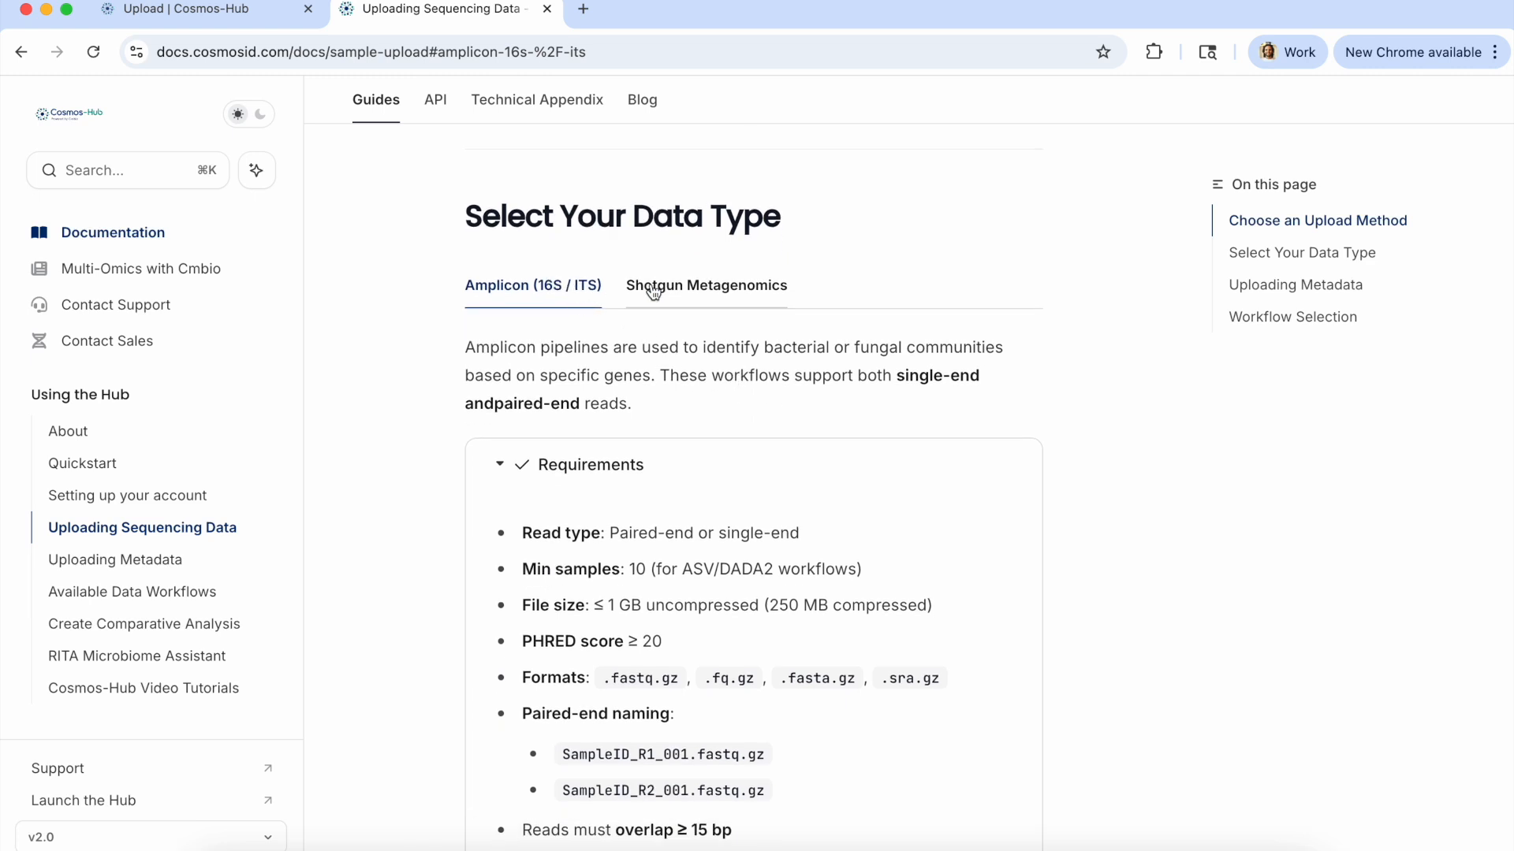
scroll(659, 330, down, 2)
scroll(659, 337, up, 1)
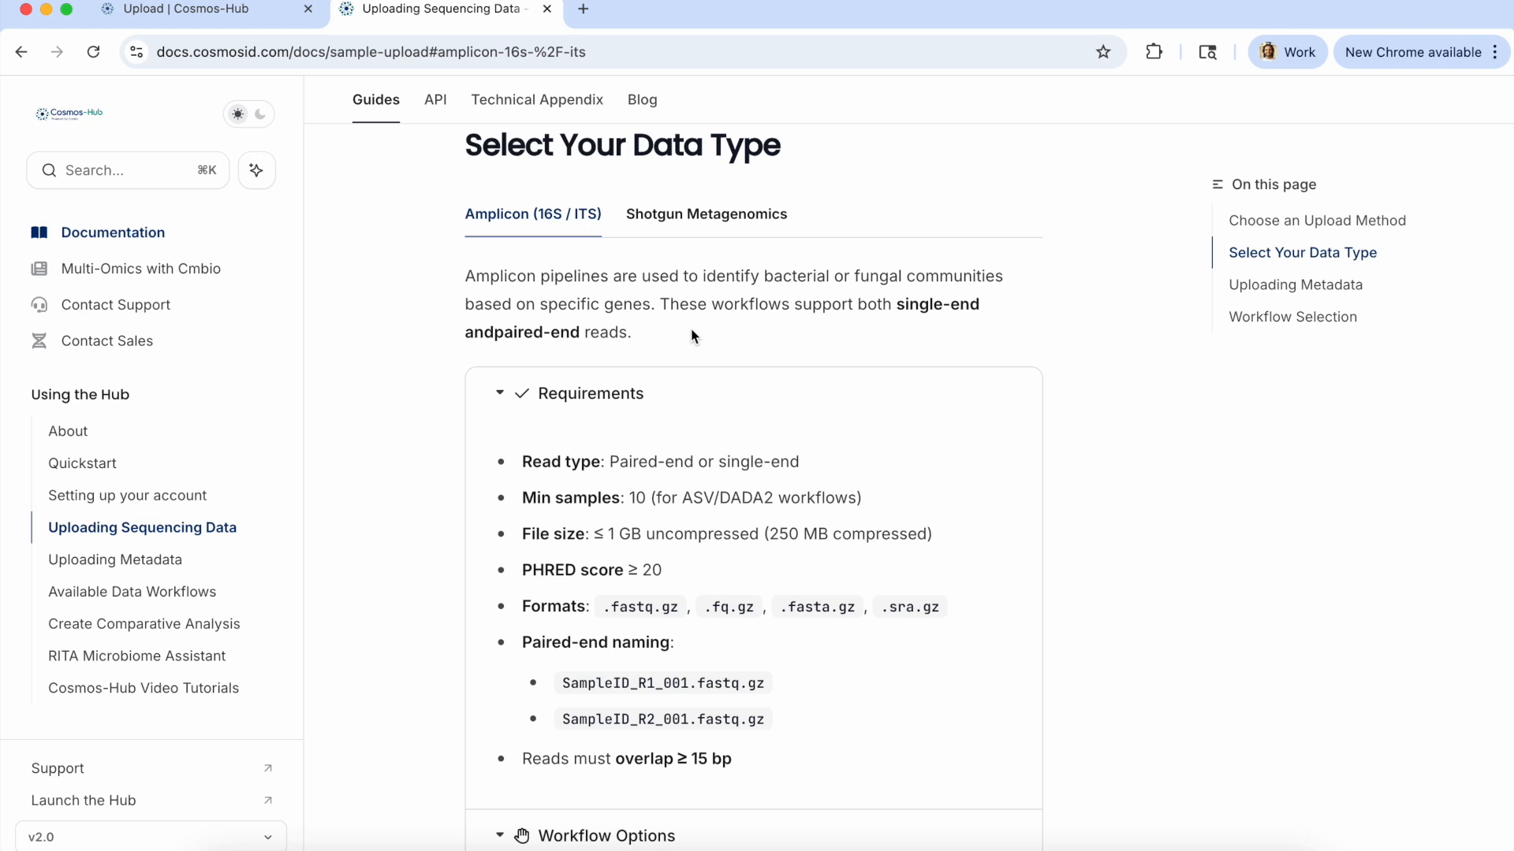
scroll(722, 329, down, 1)
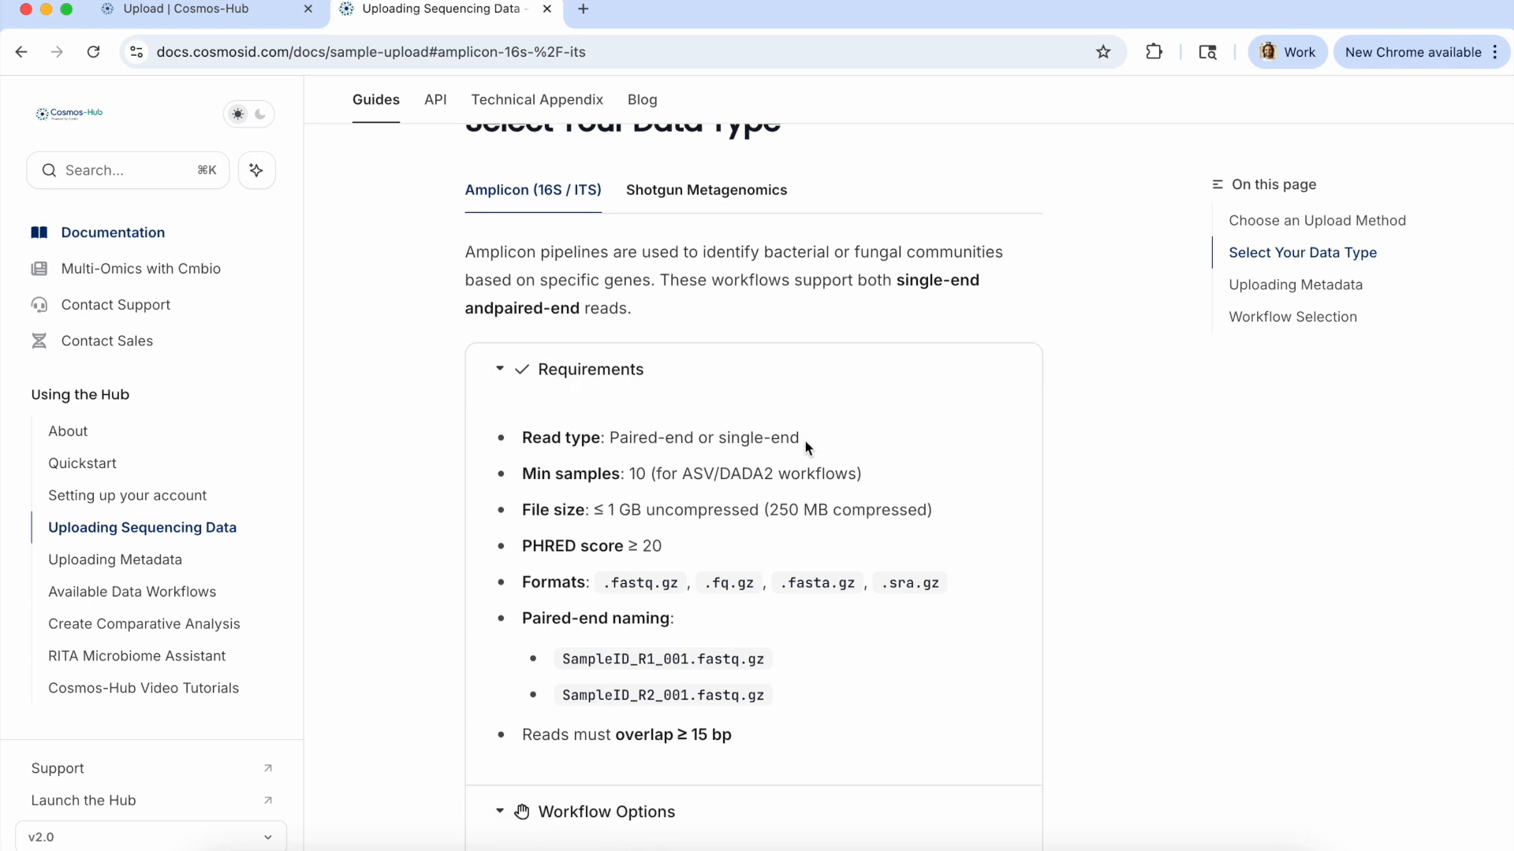
drag(803, 438, 613, 440)
drag(562, 659, 769, 666)
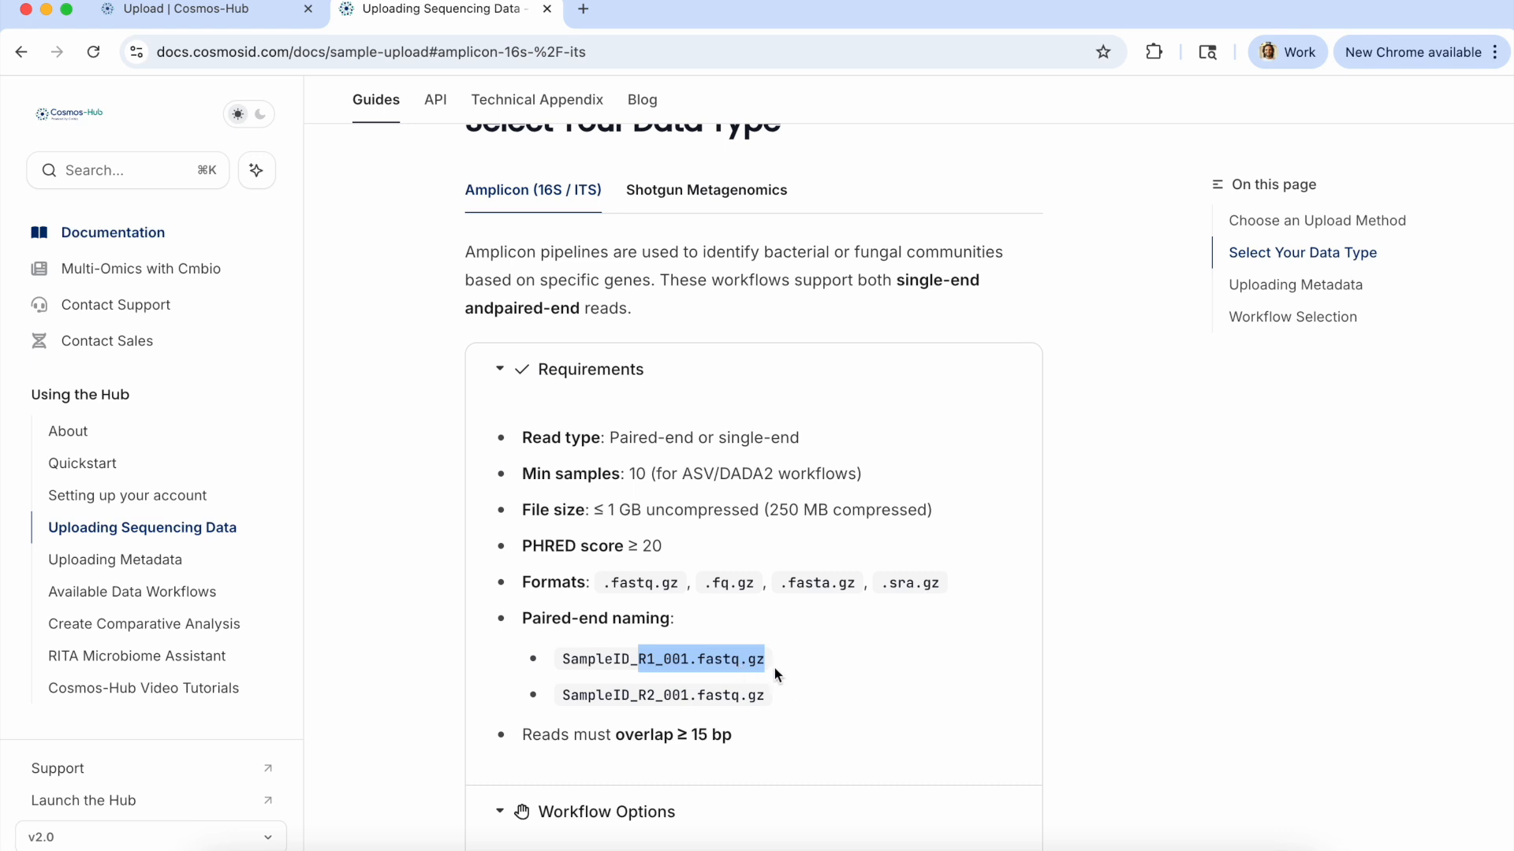
click(708, 511)
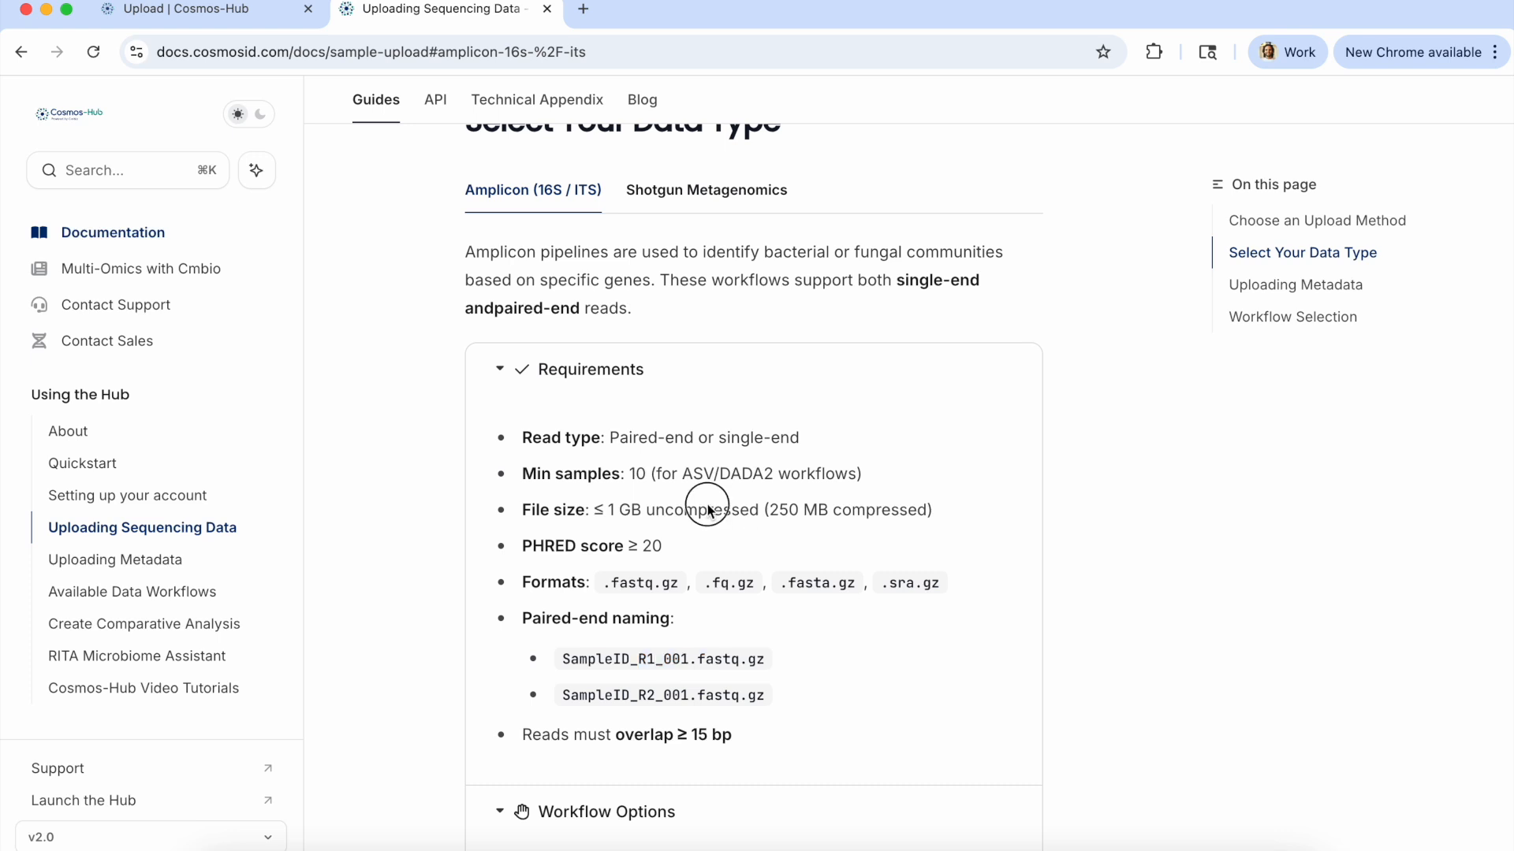
double_click(653, 510)
triple_click(653, 509)
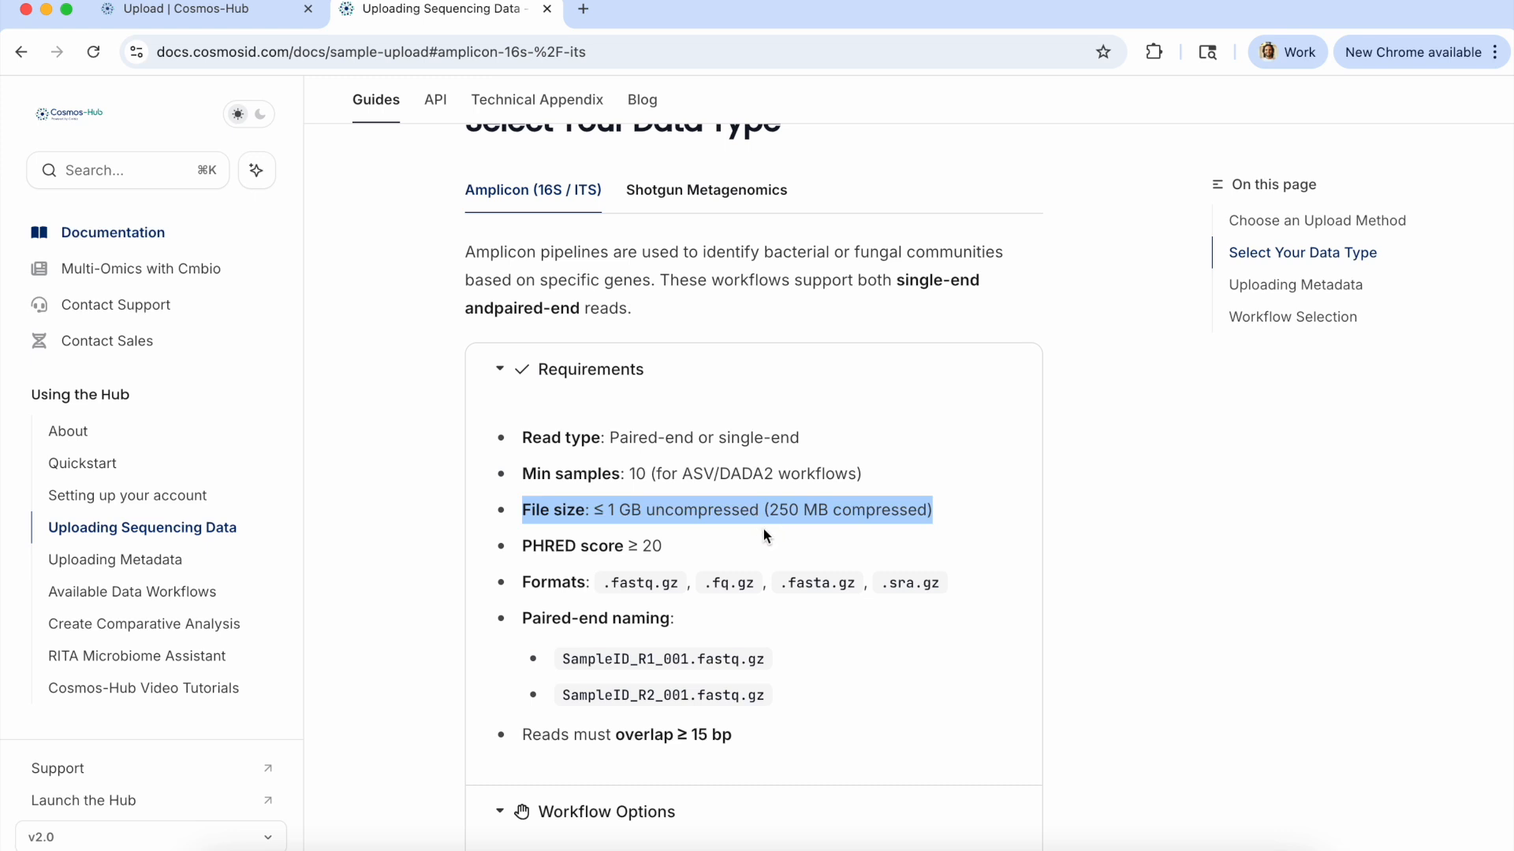
triple_click(707, 481)
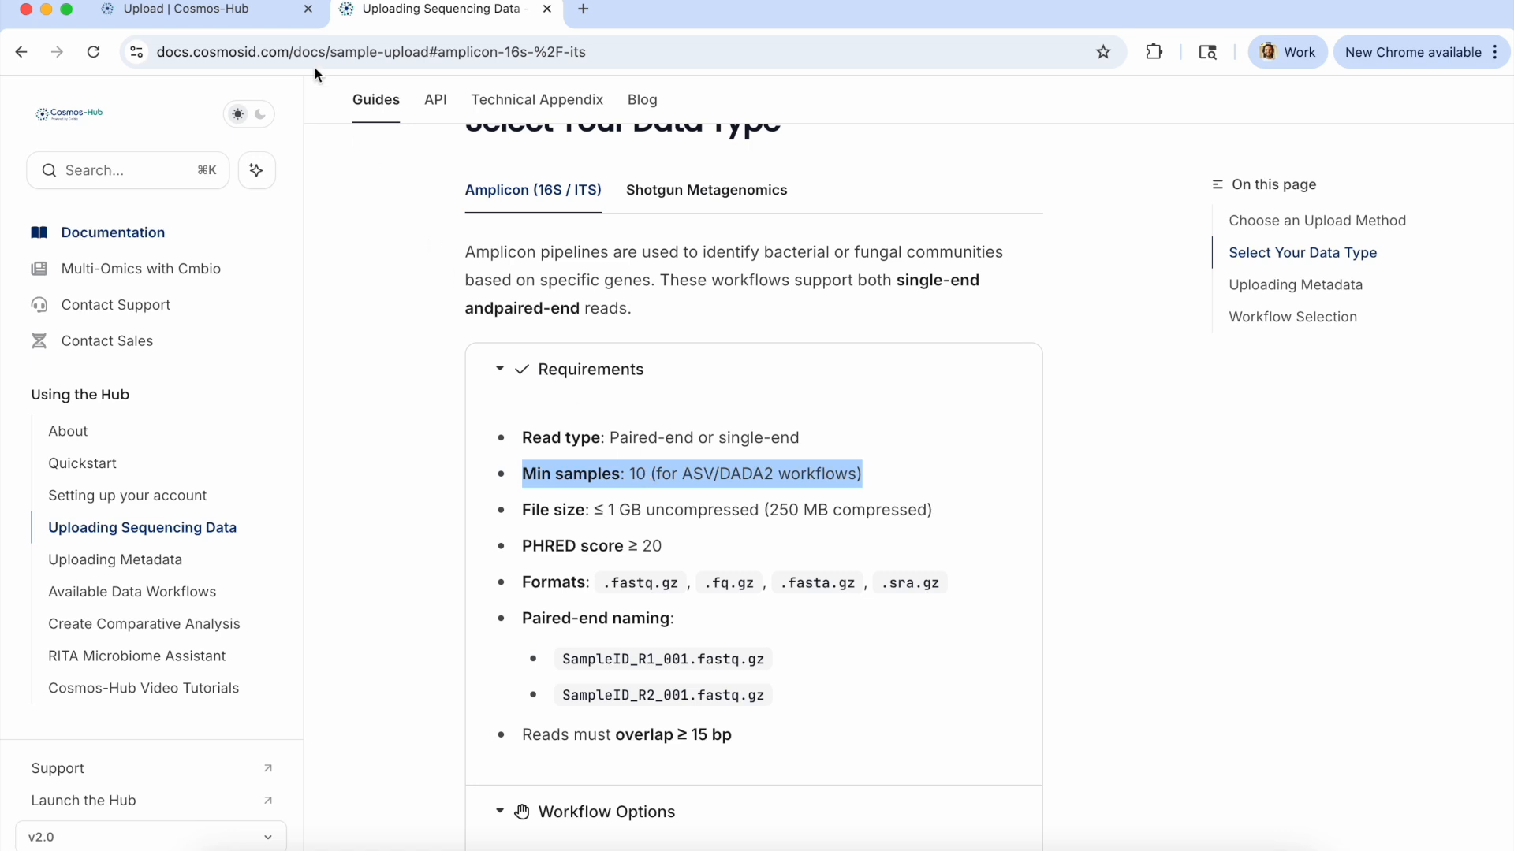
Examine the amplicon documentation's PHRED score and read overlap requirements, workflow options and common pitfalls.
click(259, 13)
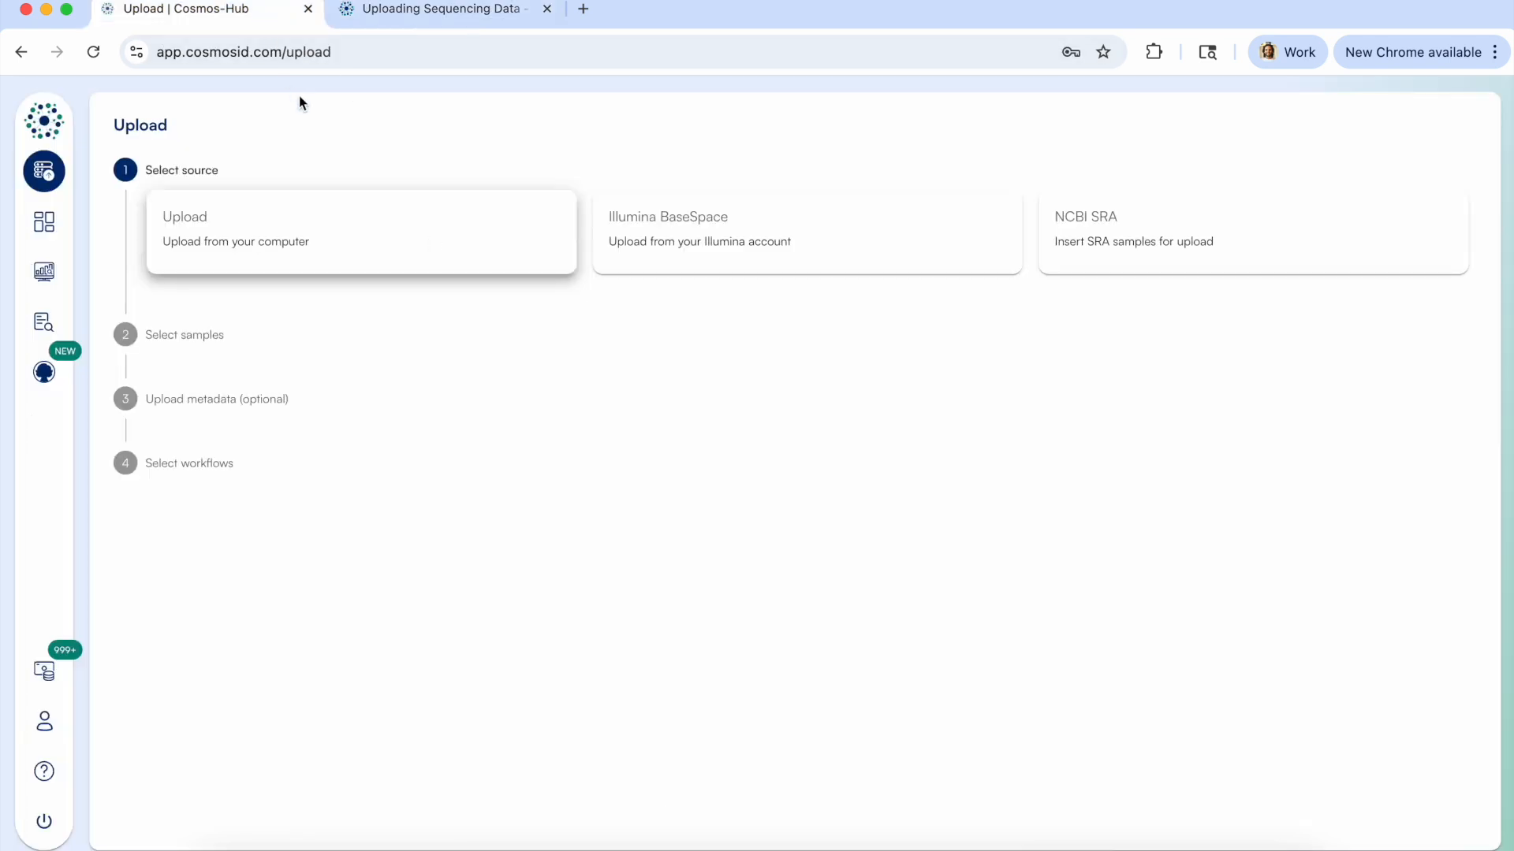
click(386, 17)
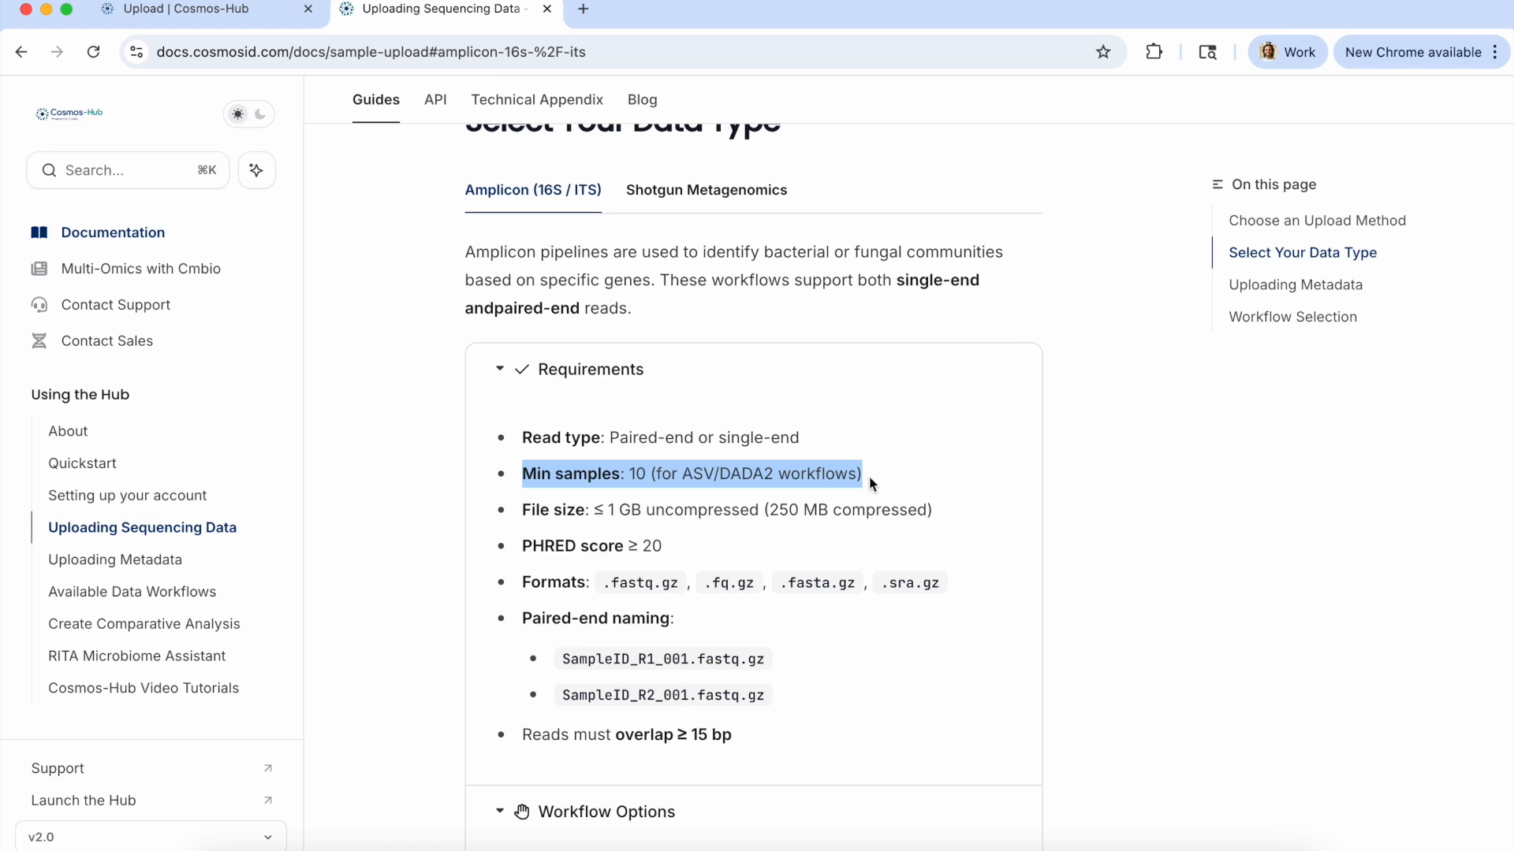
click(561, 556)
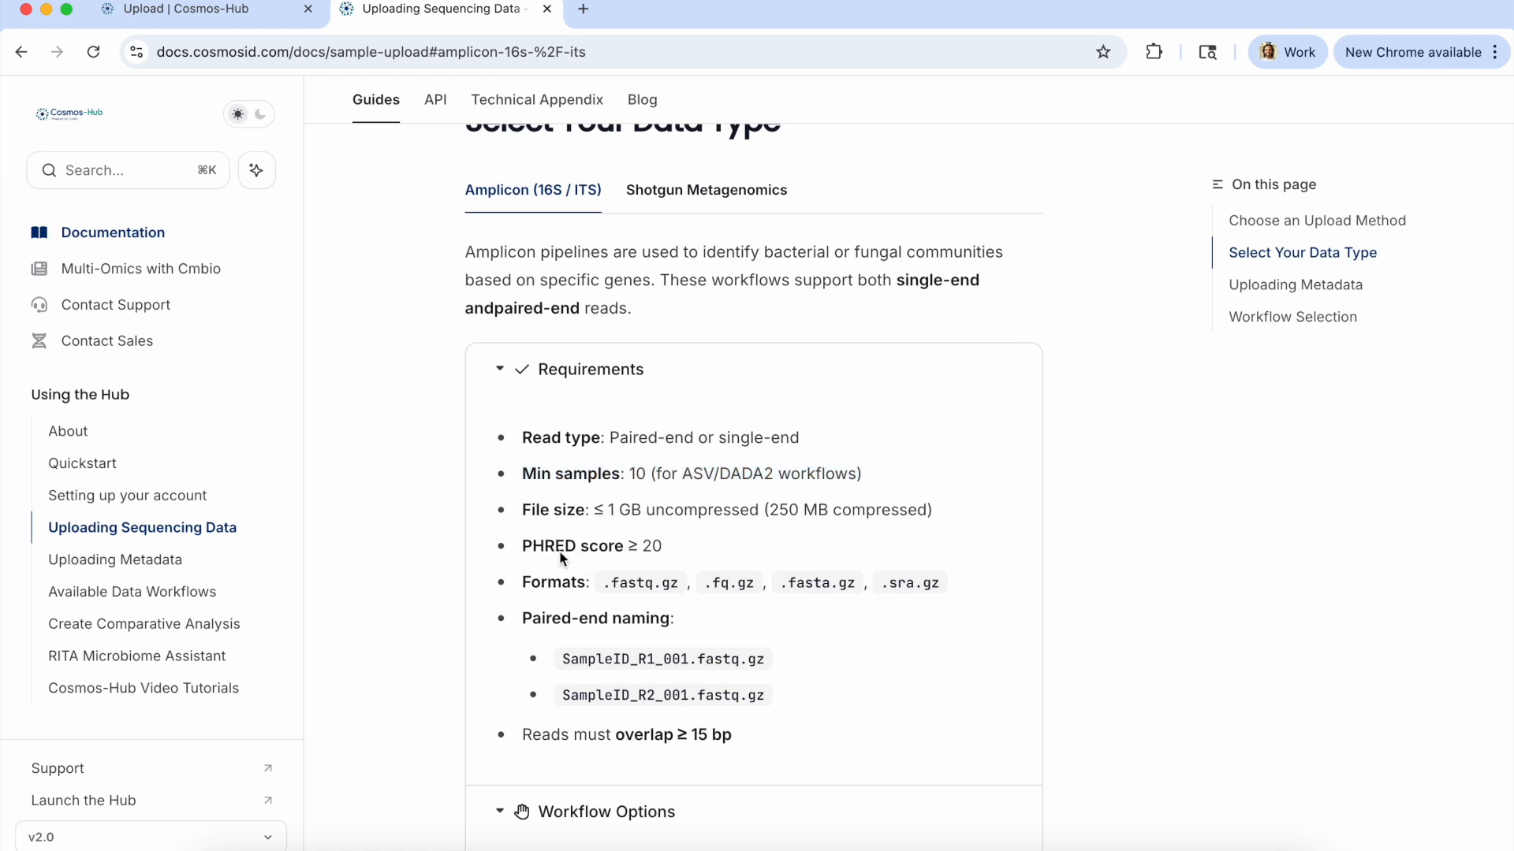
drag(518, 547, 664, 550)
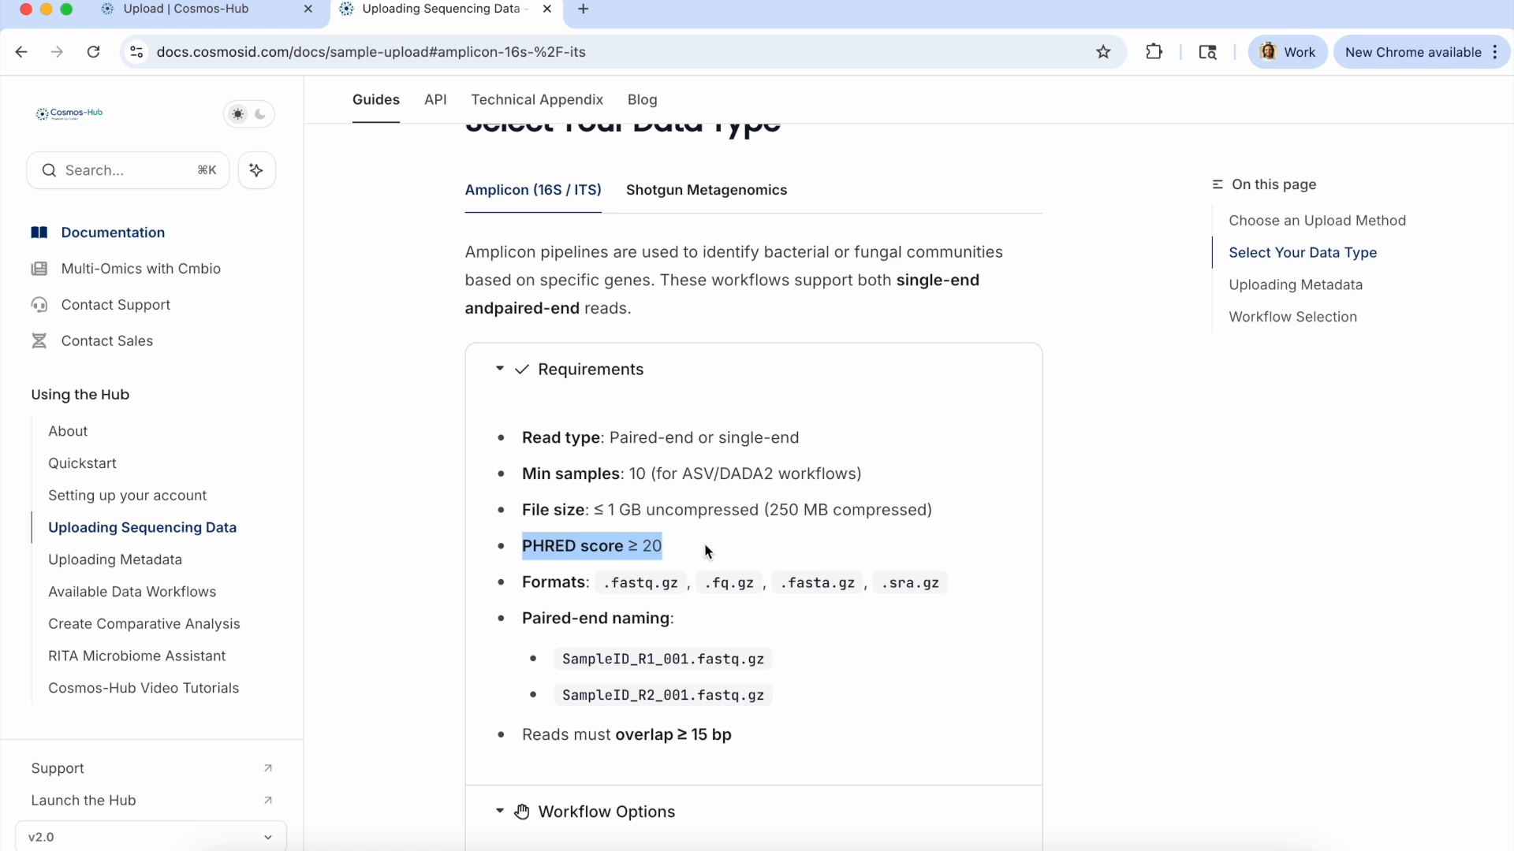
scroll(702, 560, down, 1)
drag(750, 686, 527, 690)
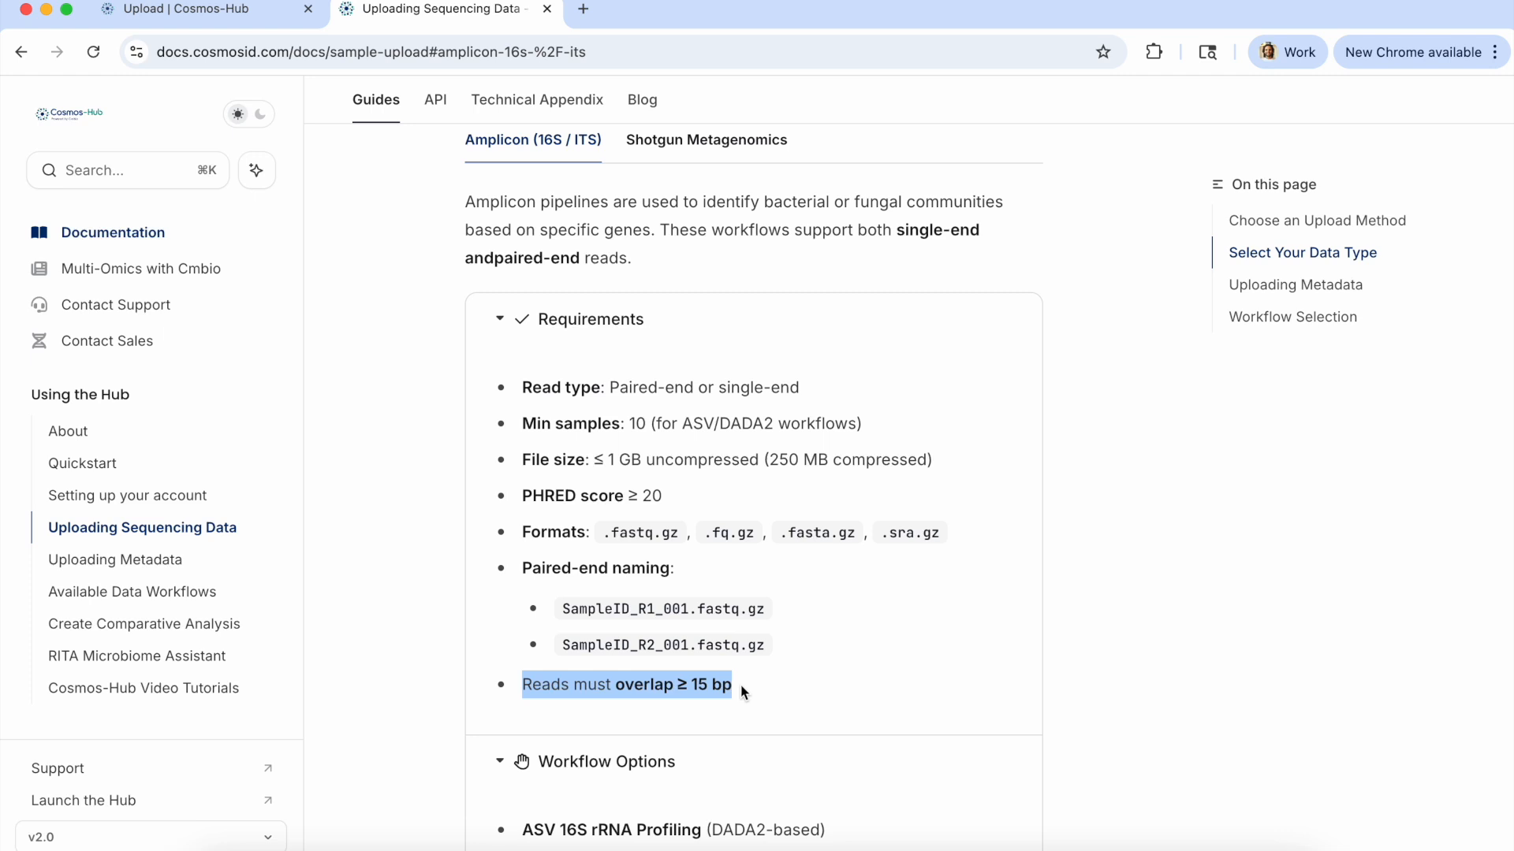
scroll(741, 684, down, 4)
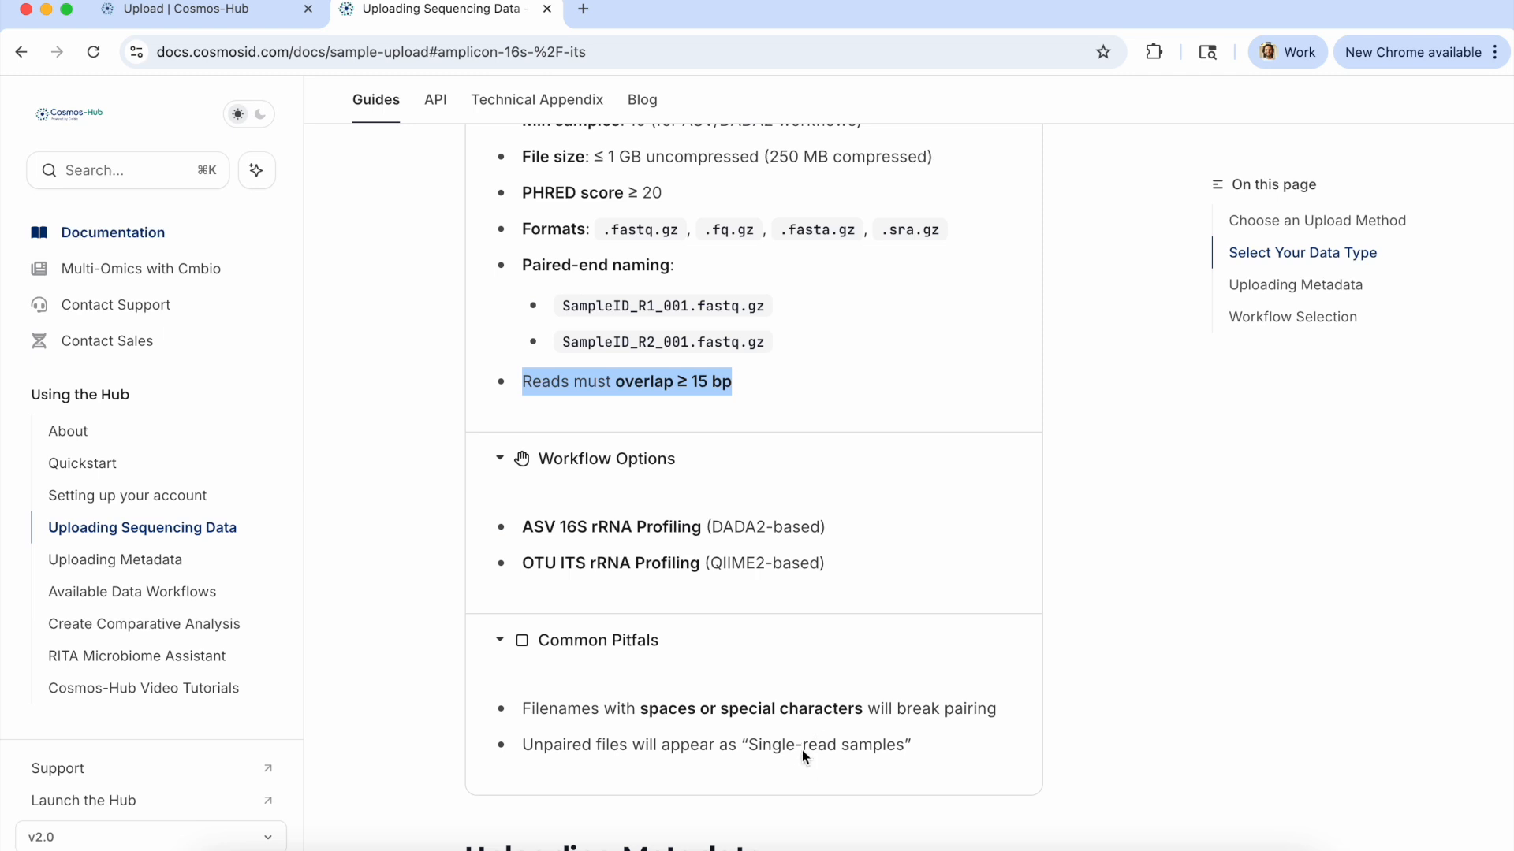
On the Cosmos-Hub upload page, choose computer upload as the source and add all fastq.gz files from the 16s data folder.
click(200, 12)
click(288, 247)
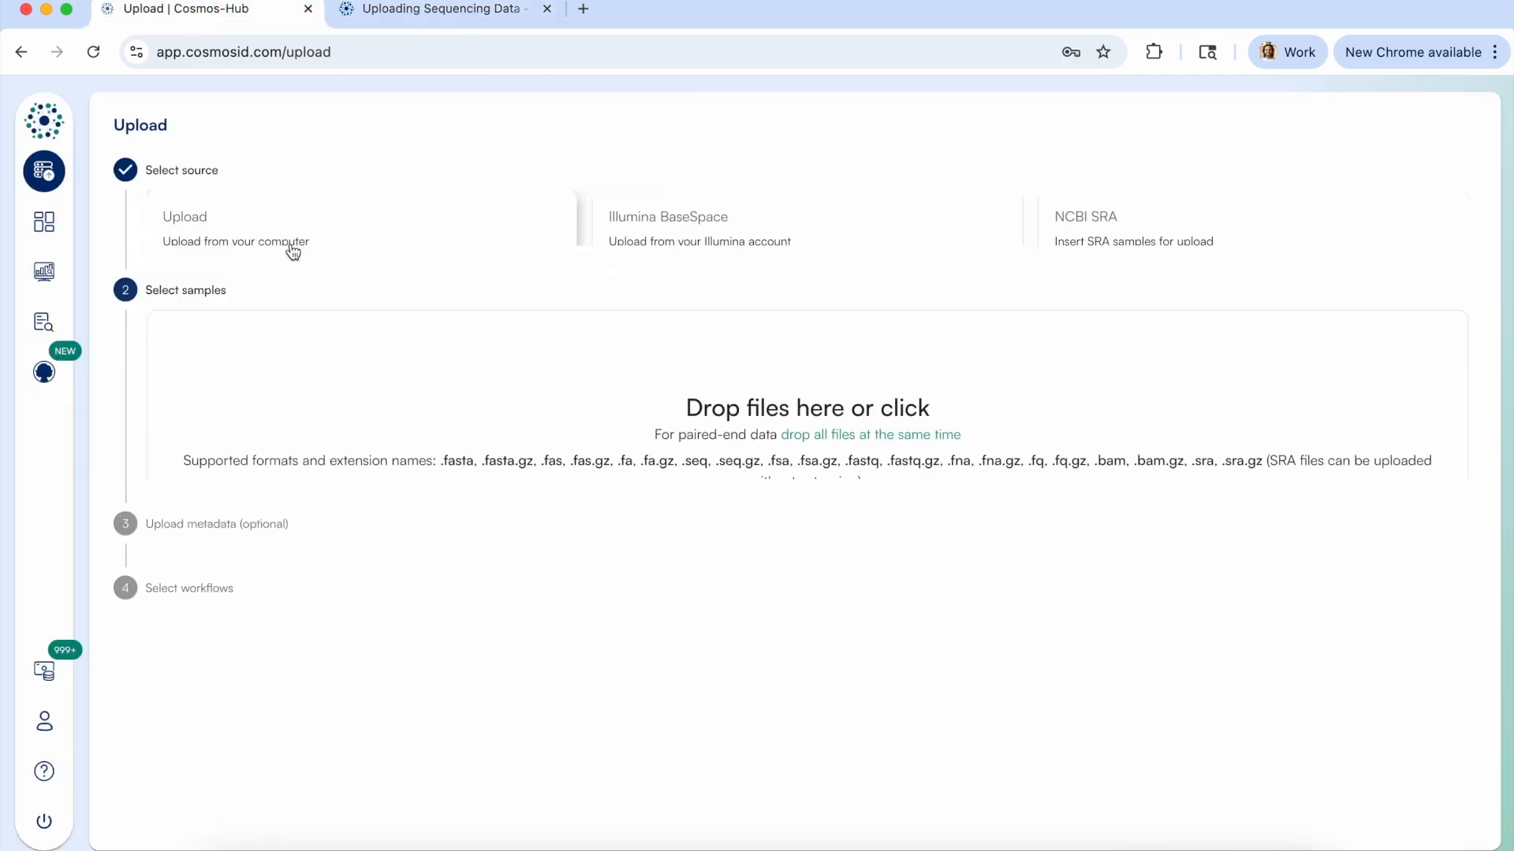
click(584, 368)
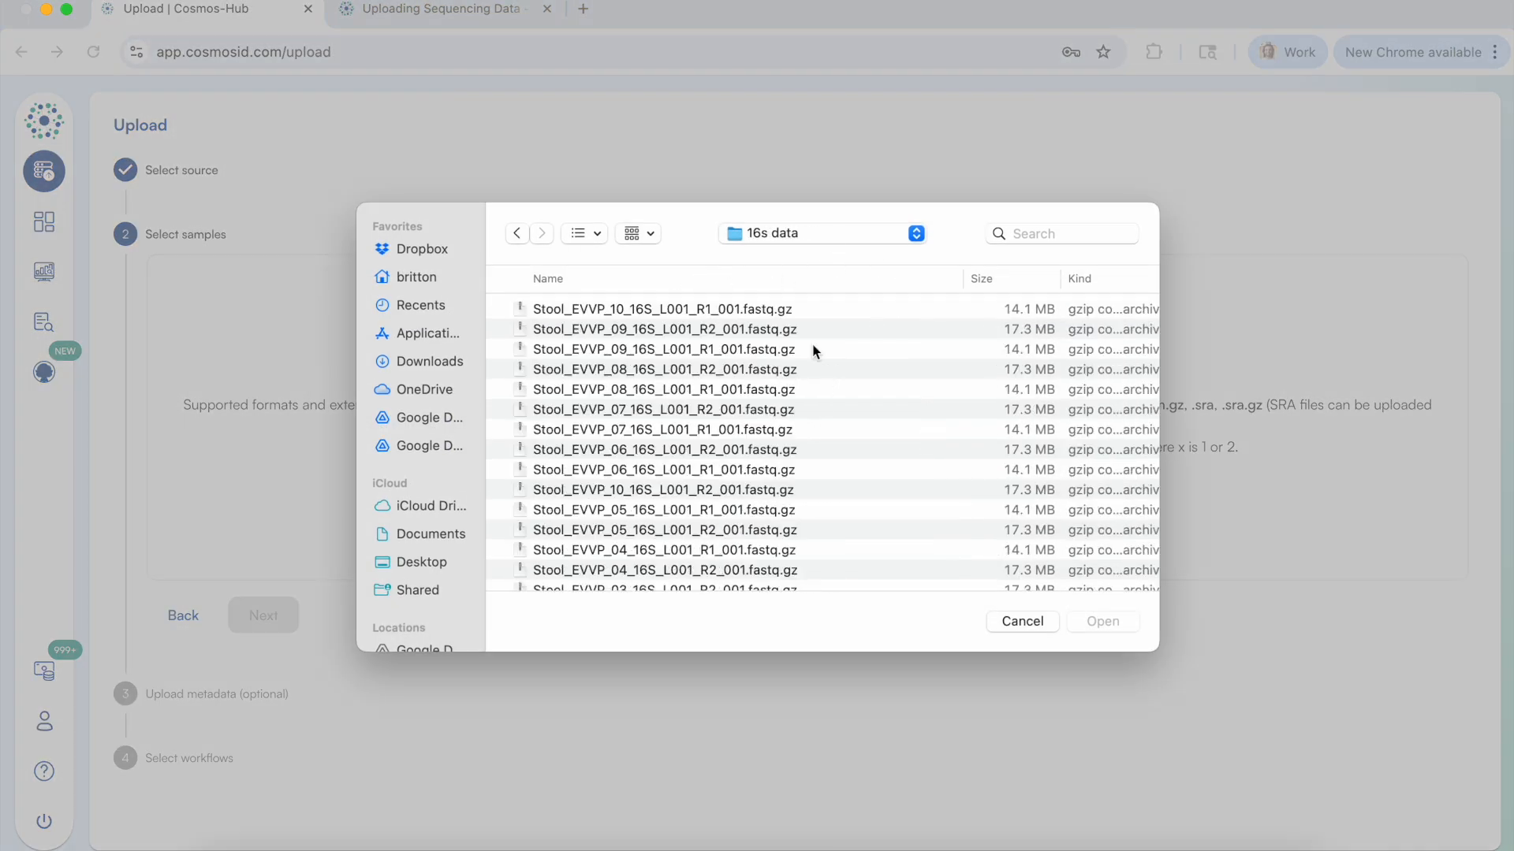
scroll(814, 333, down, 5)
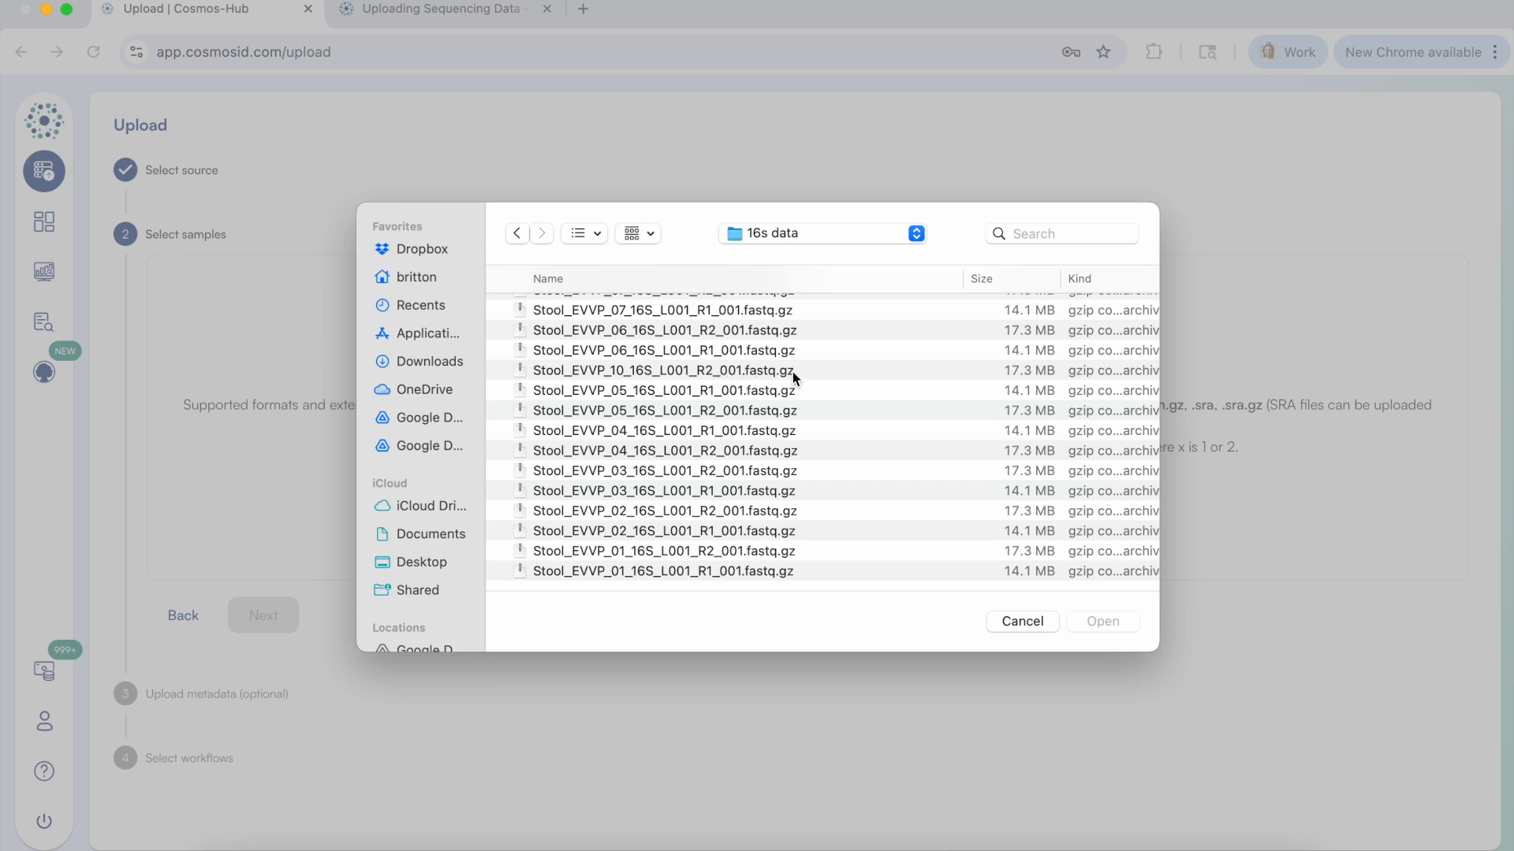
scroll(779, 410, up, 1)
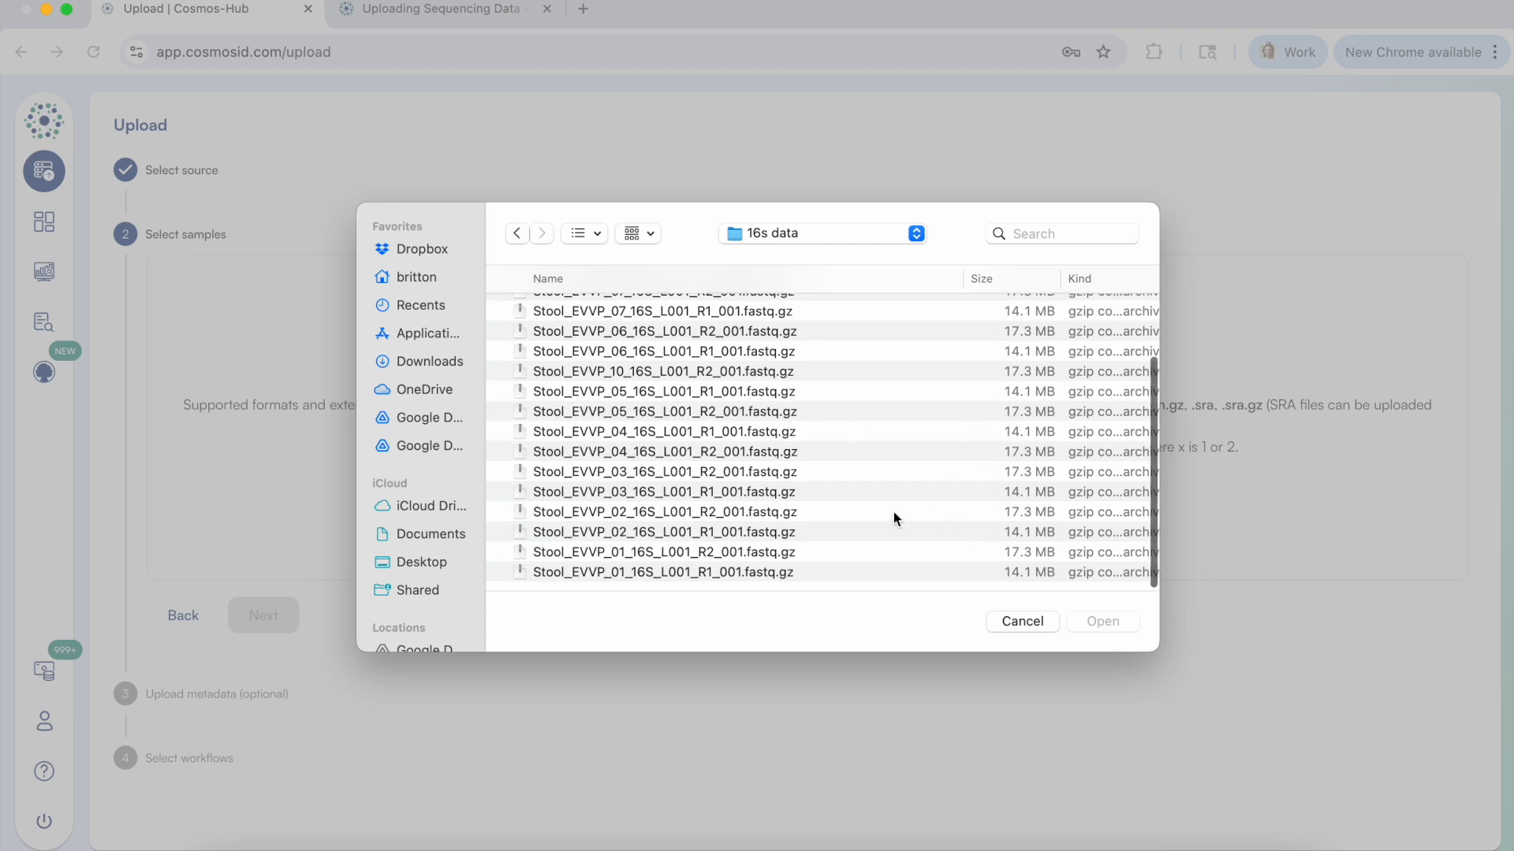
click(856, 514)
key(super+a)
key(Return)
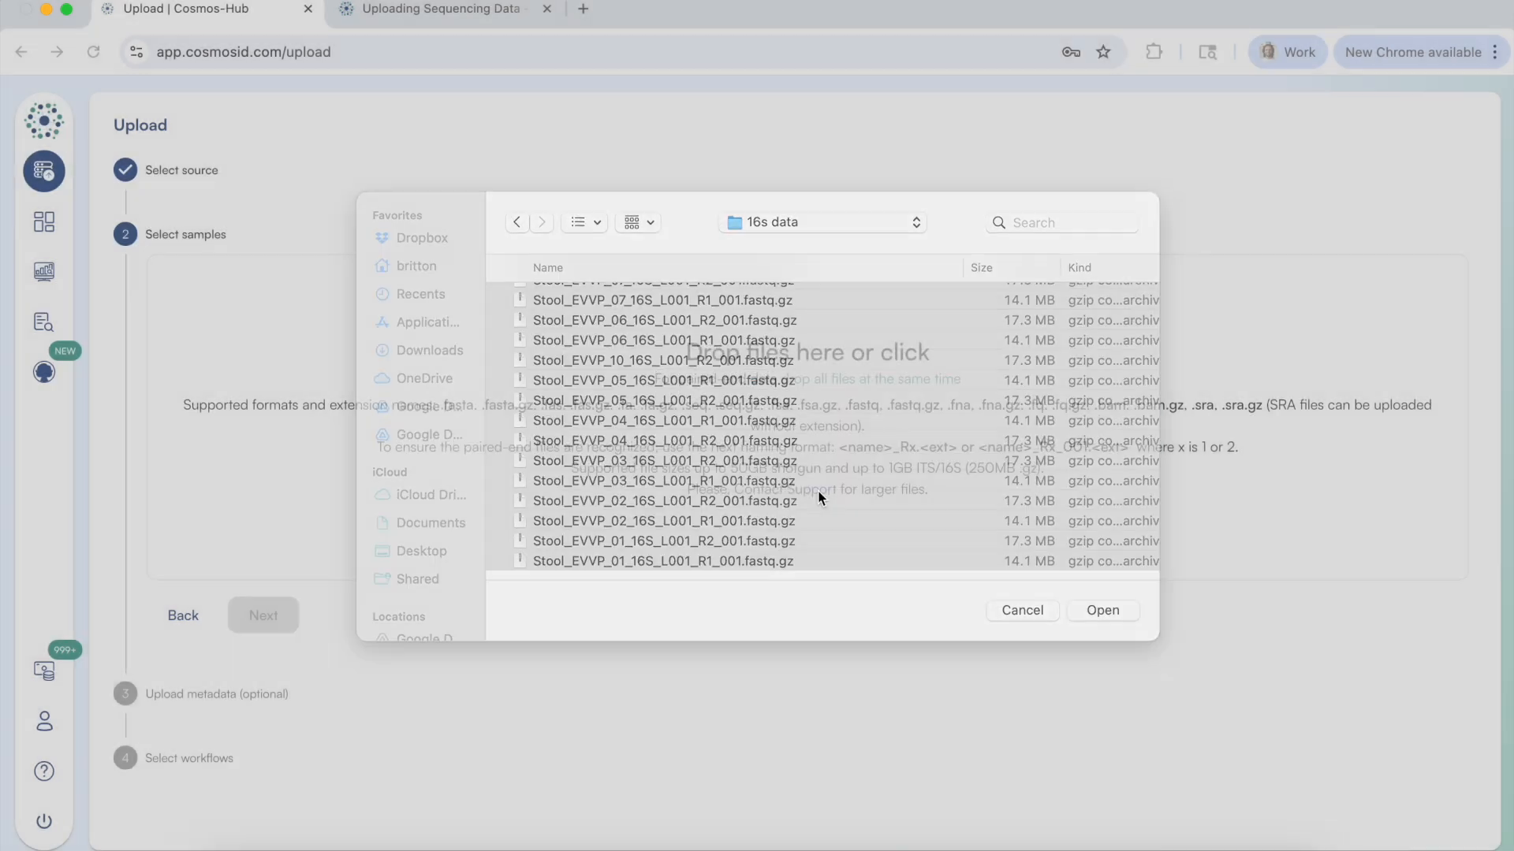
Check the detected paired-end samples by expanding Stool_EVVP_02_16S to view its two read files.
scroll(710, 456, down, 5)
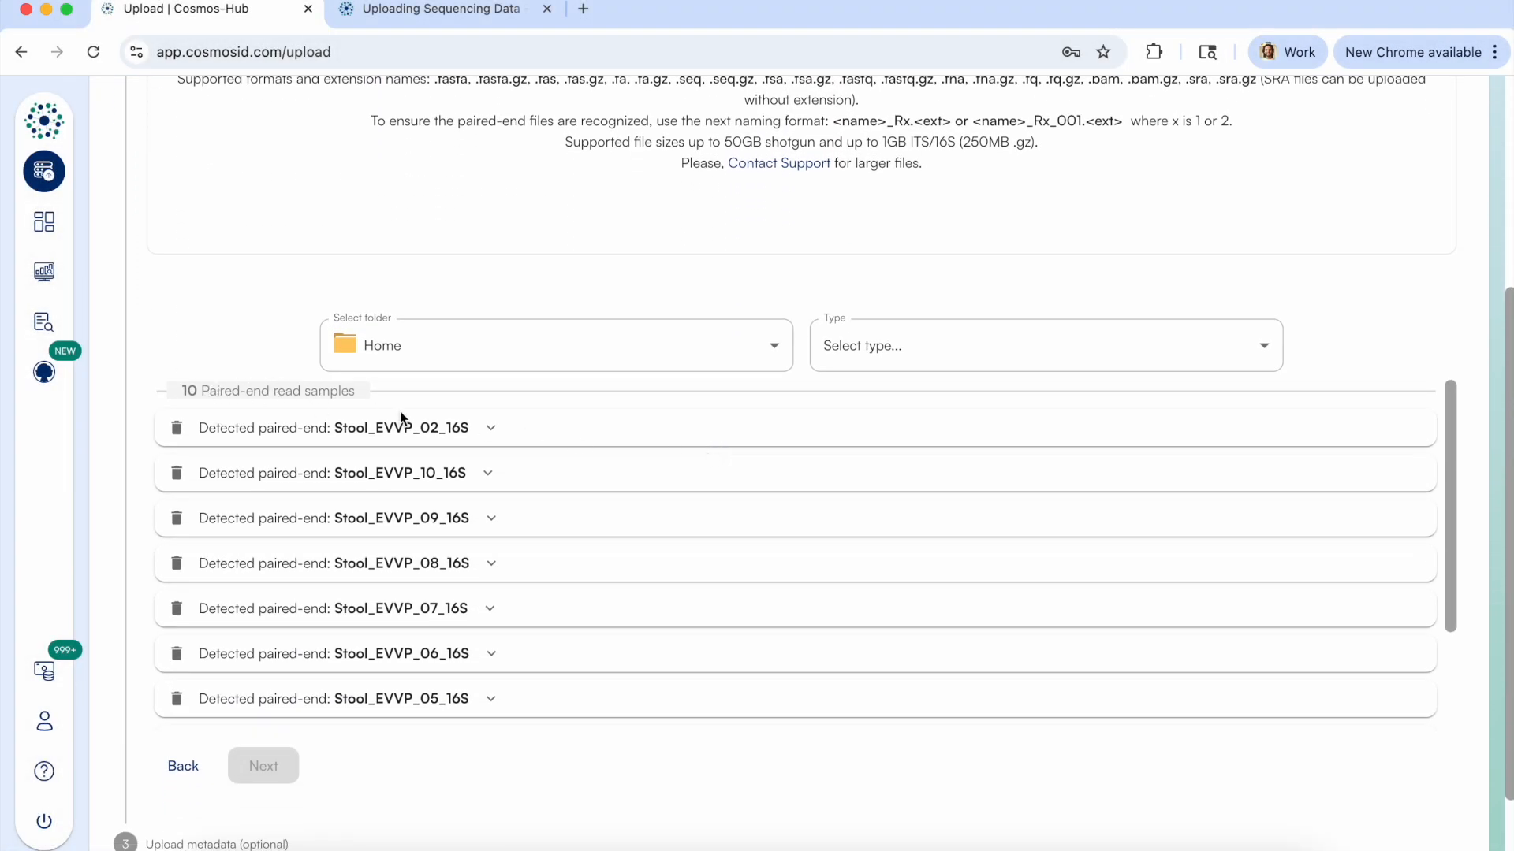
click(491, 428)
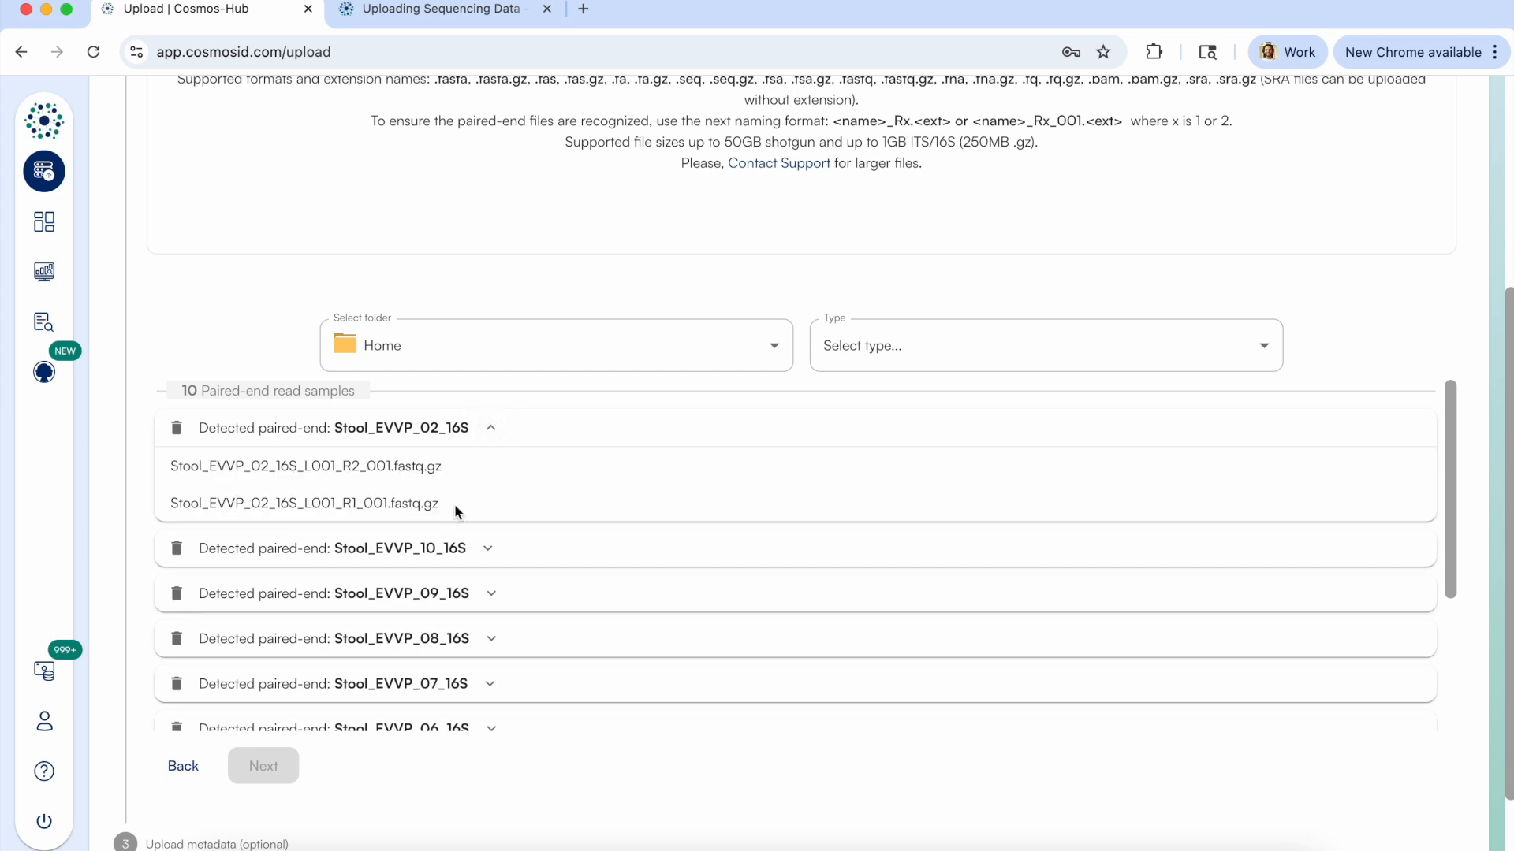
click(183, 394)
drag(183, 395, 351, 391)
click(337, 392)
Keep Home as the destination folder, set the sample type to Amplicon 16S and continue to the metadata stage.
click(455, 358)
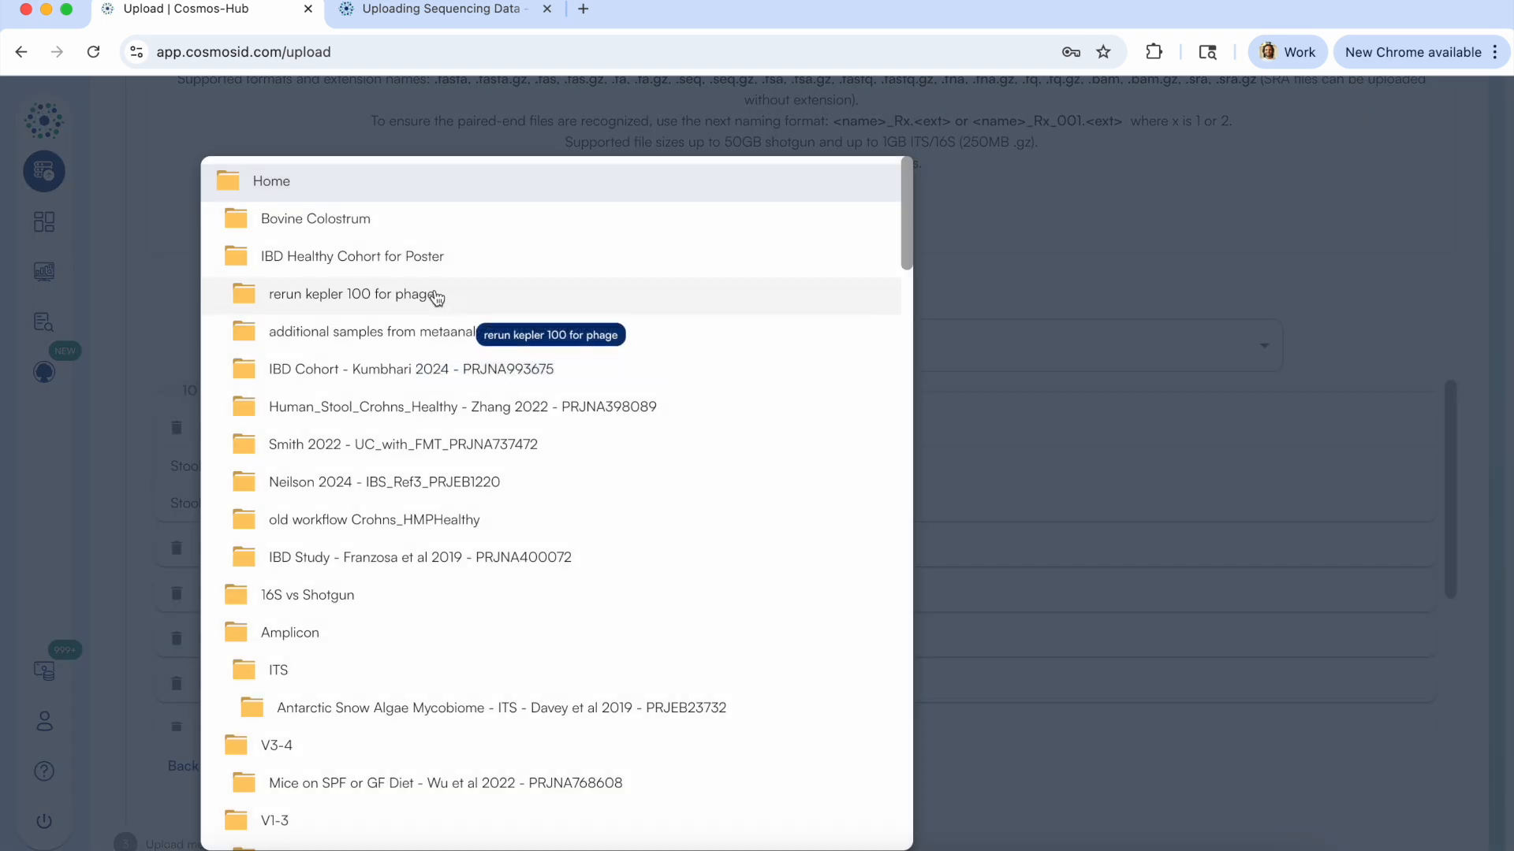
click(169, 408)
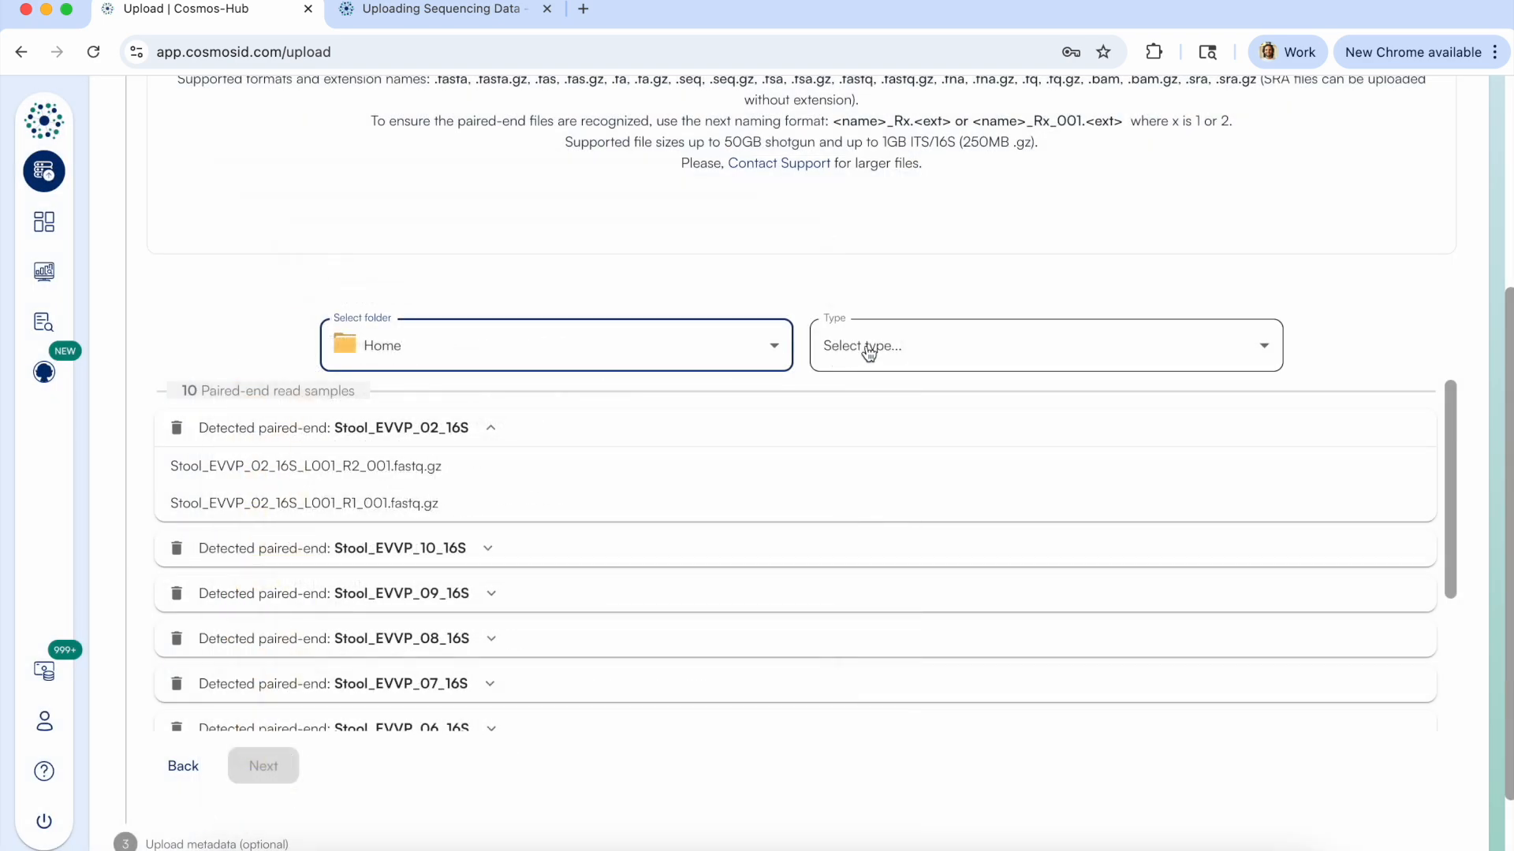
click(867, 349)
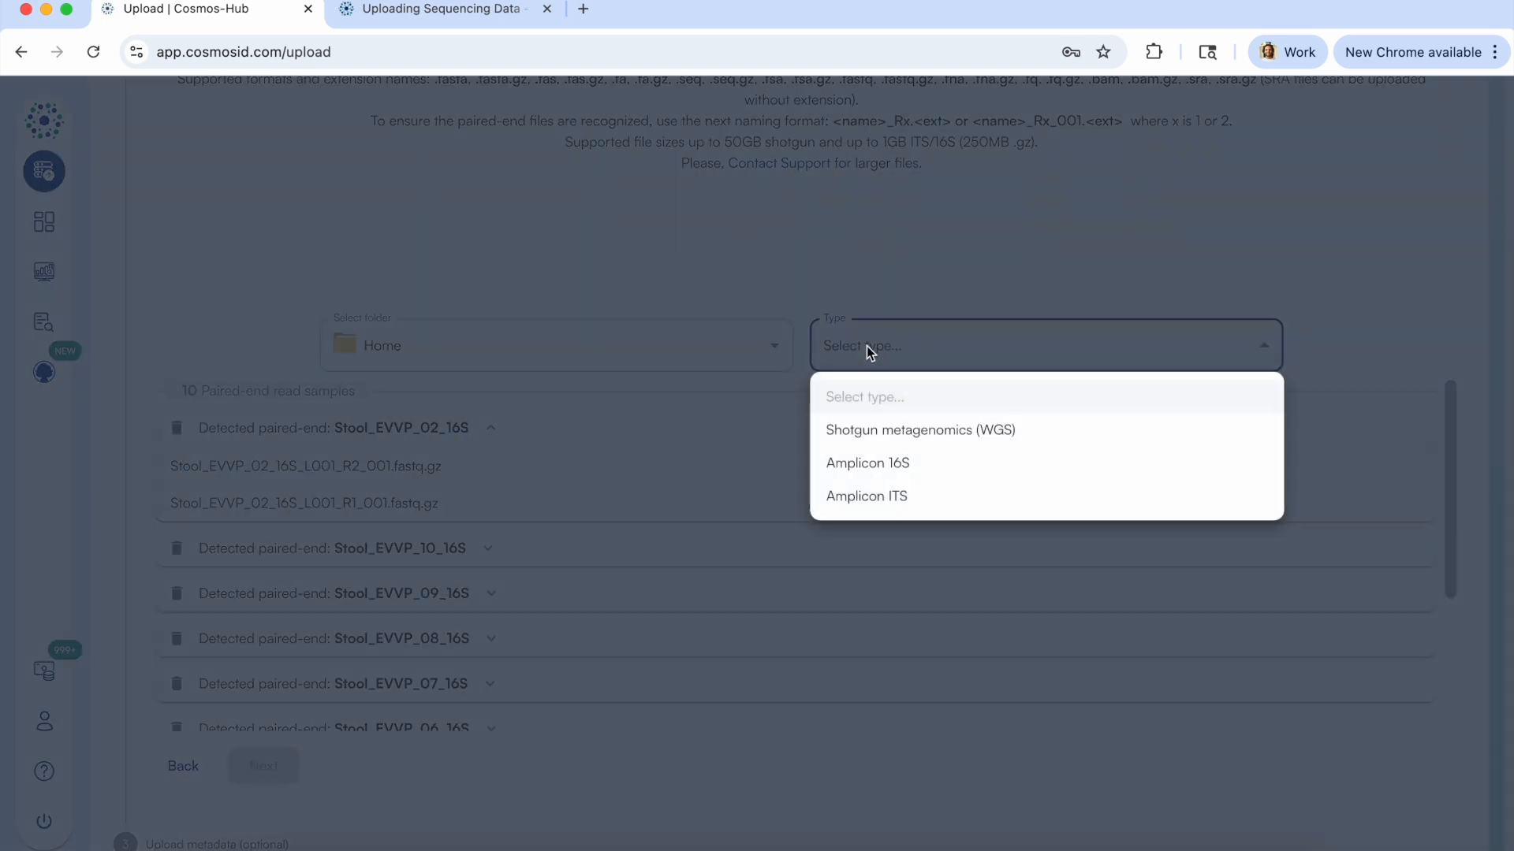
click(894, 473)
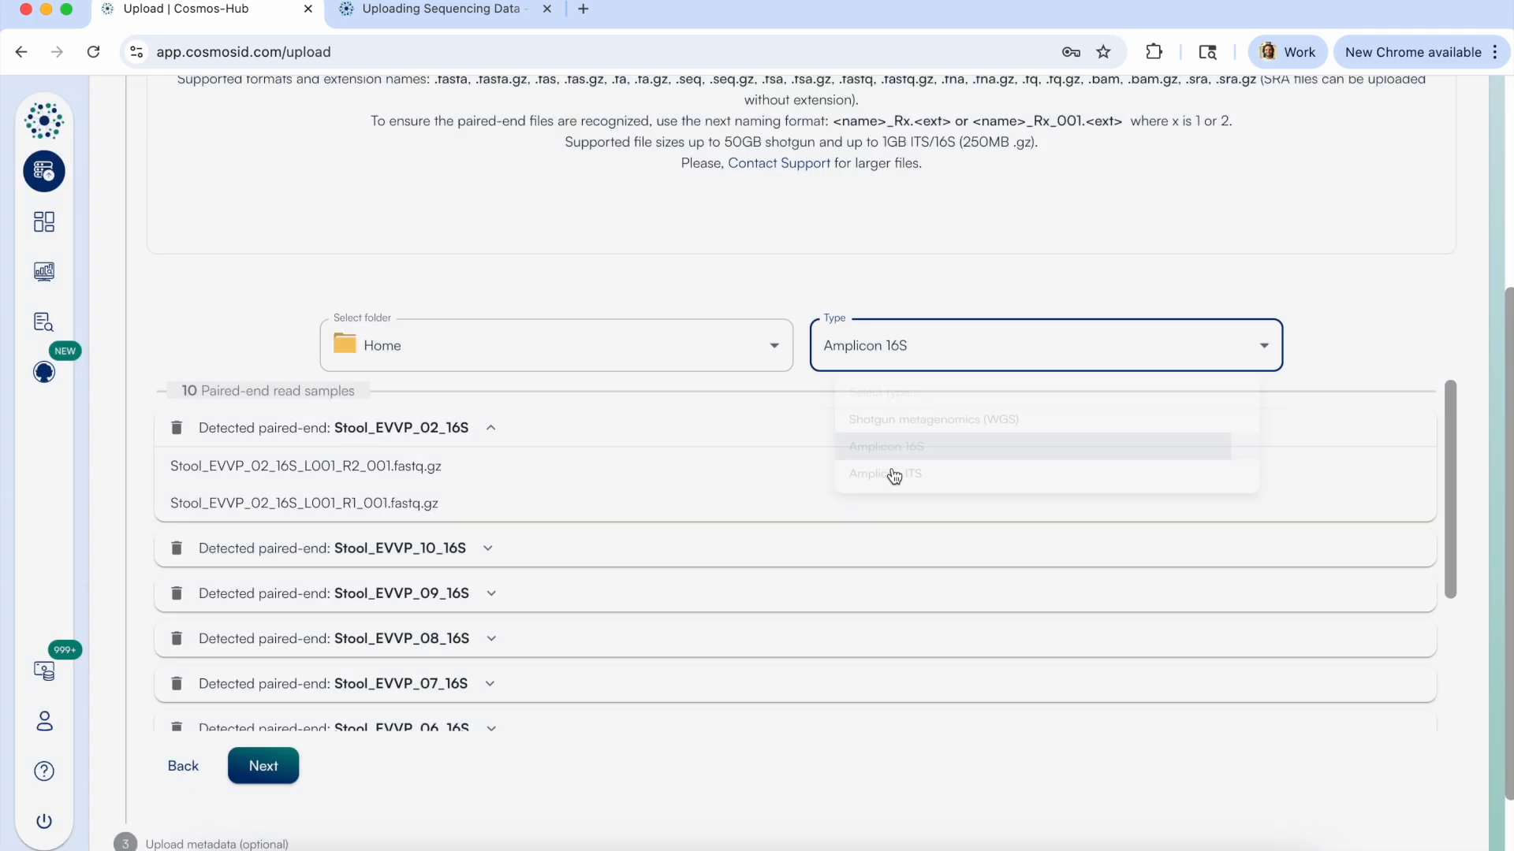
click(262, 765)
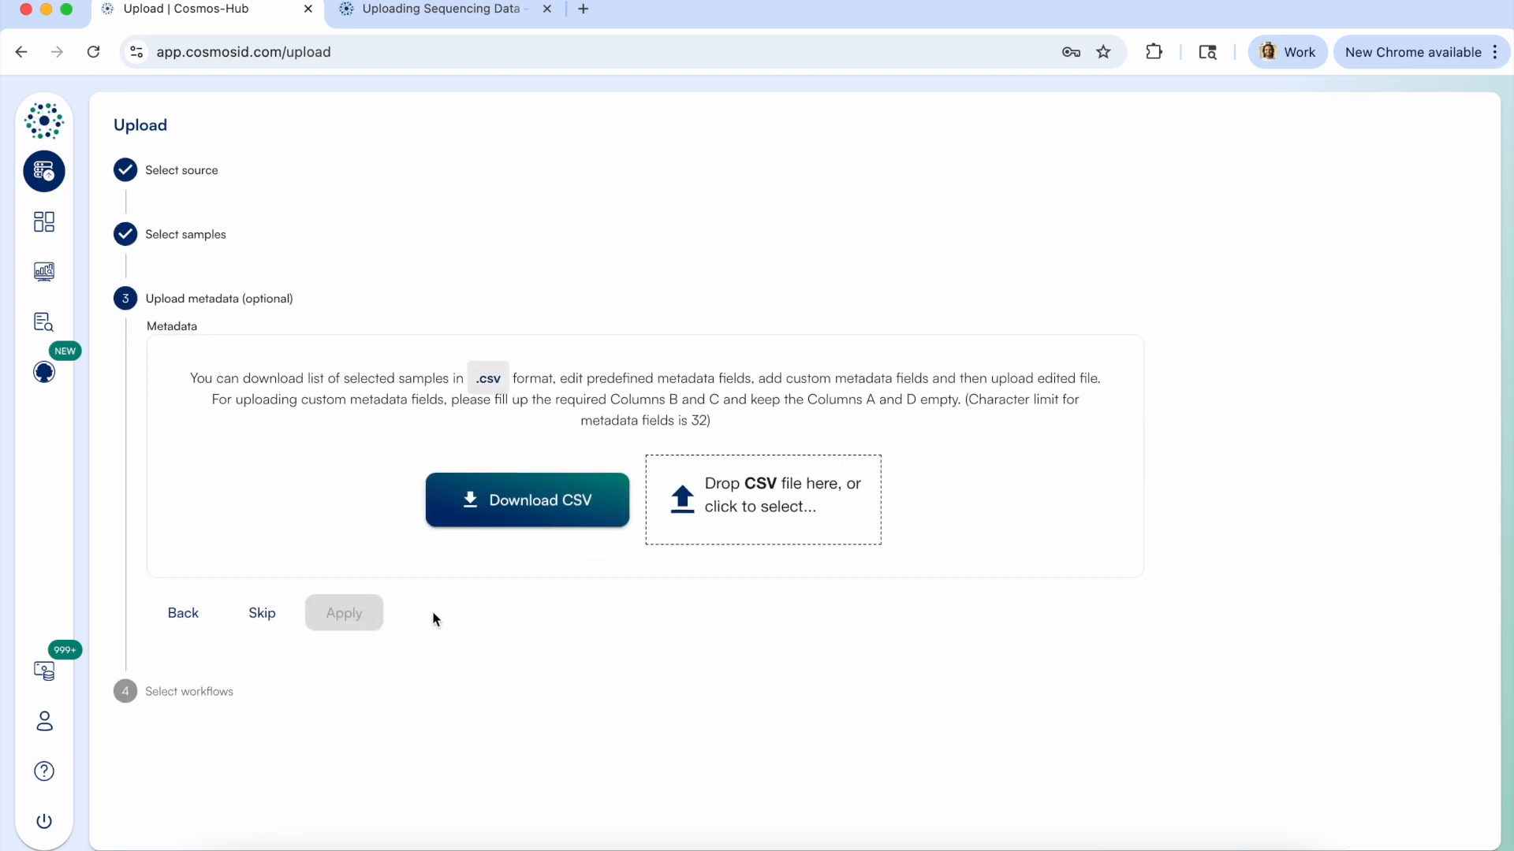
Skip the optional metadata upload and select the ASV 16S rRNA Amplicon Profiling workflow after reading its batch advice.
click(262, 614)
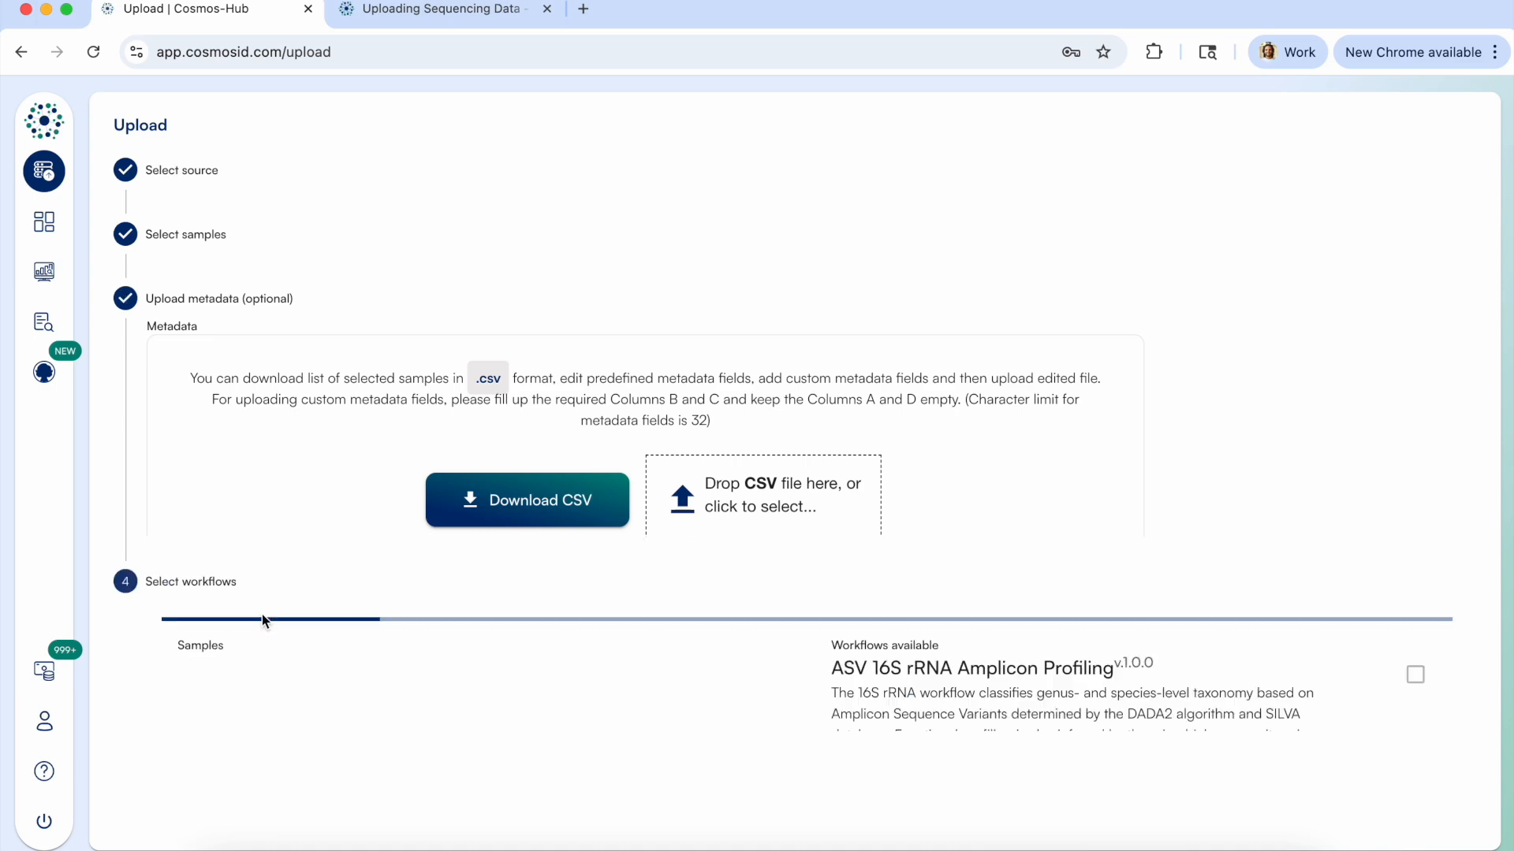
scroll(1059, 490, down, 1)
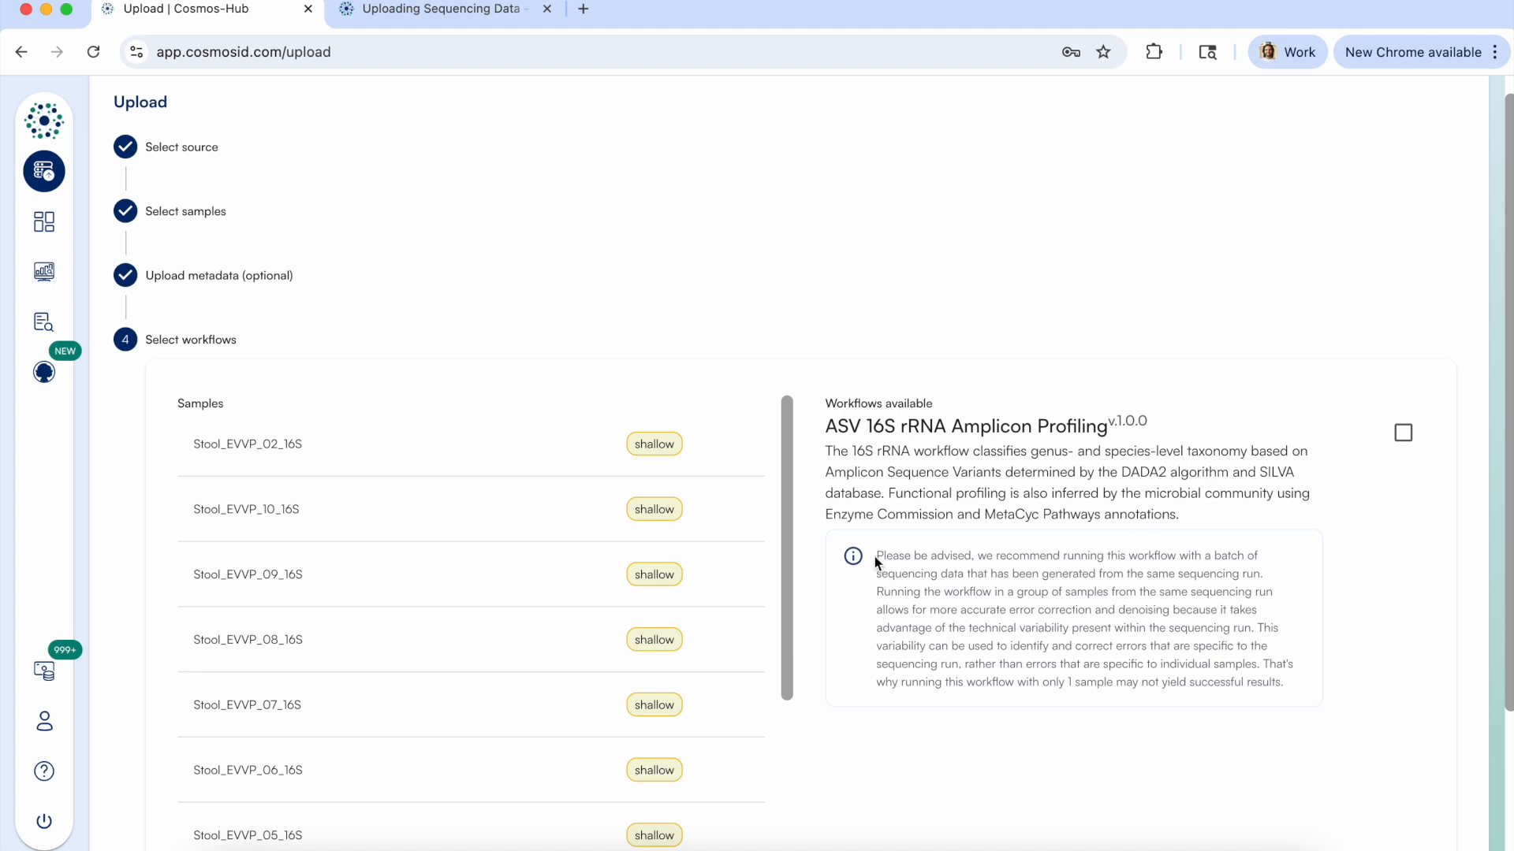
drag(876, 555, 1294, 684)
click(1294, 677)
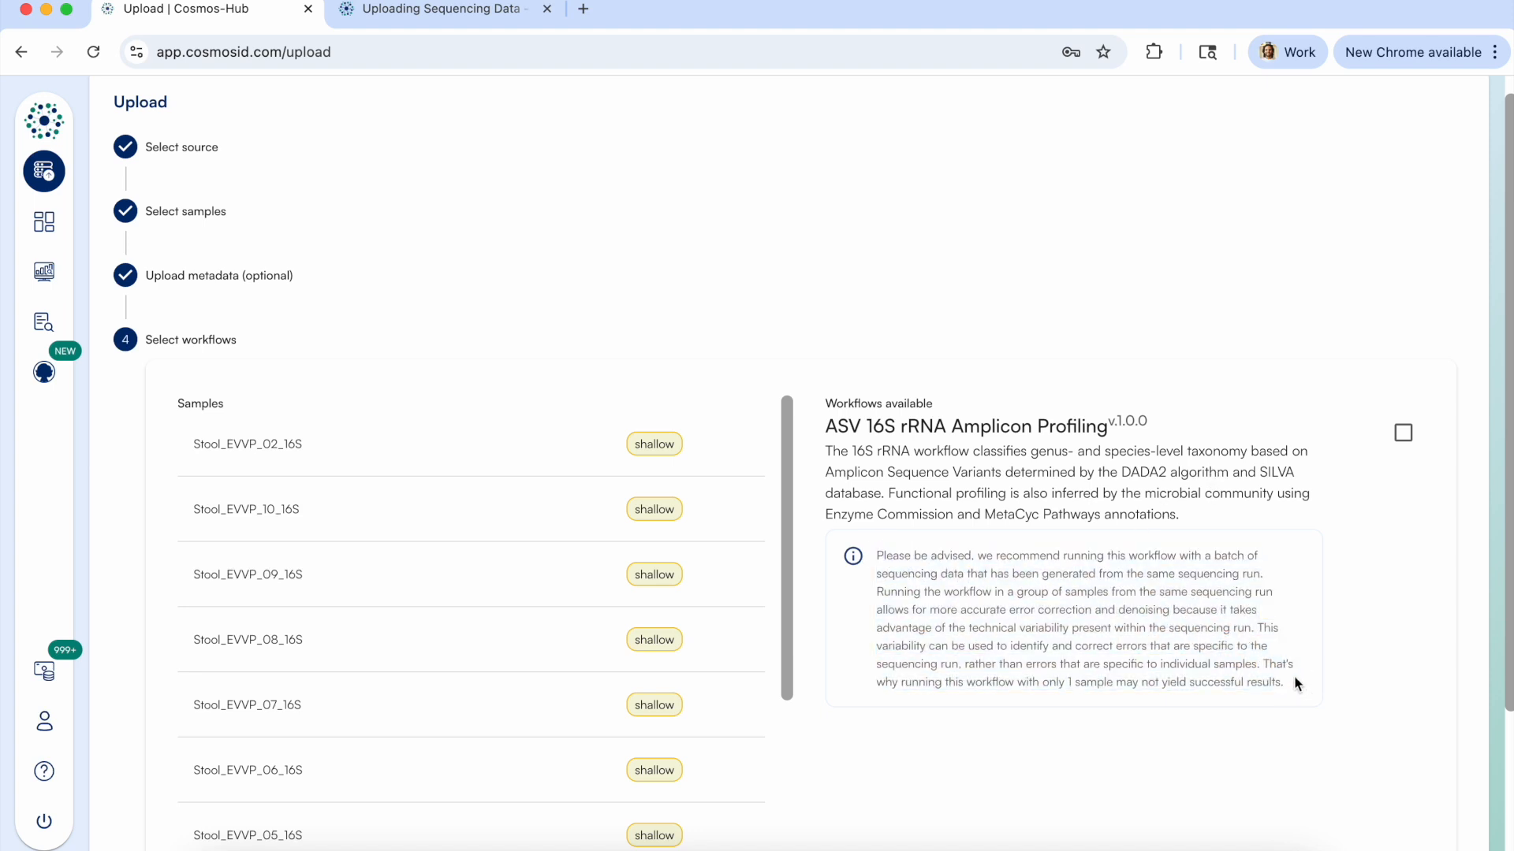
click(1403, 435)
Apply the V3_V4 parameters preset to the ASV 16S rRNA Amplicon Profiling workflow, filling in both primers.
scroll(1179, 514, down, 2)
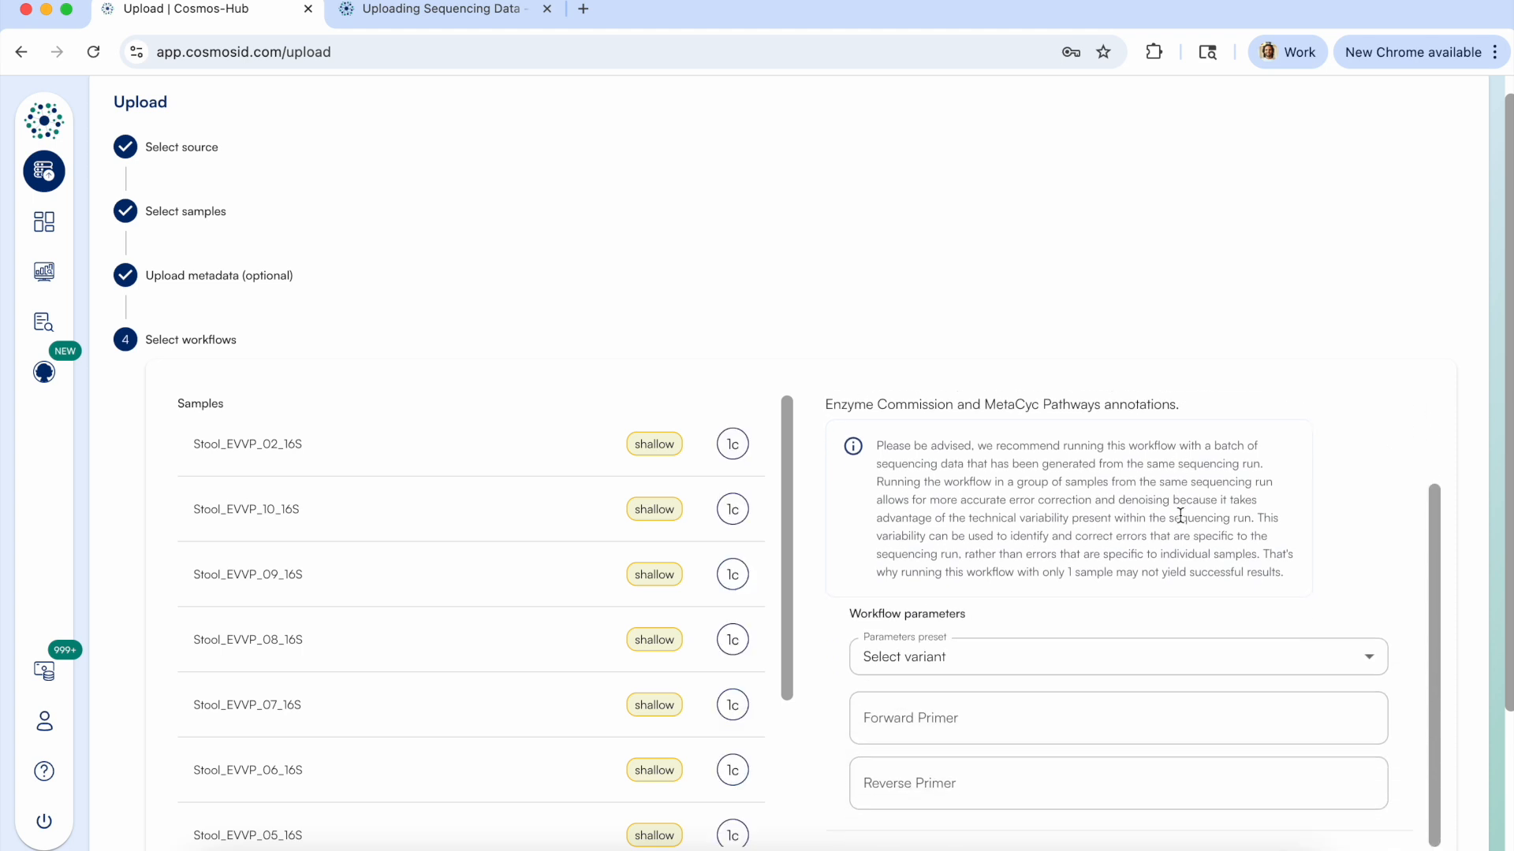
click(938, 666)
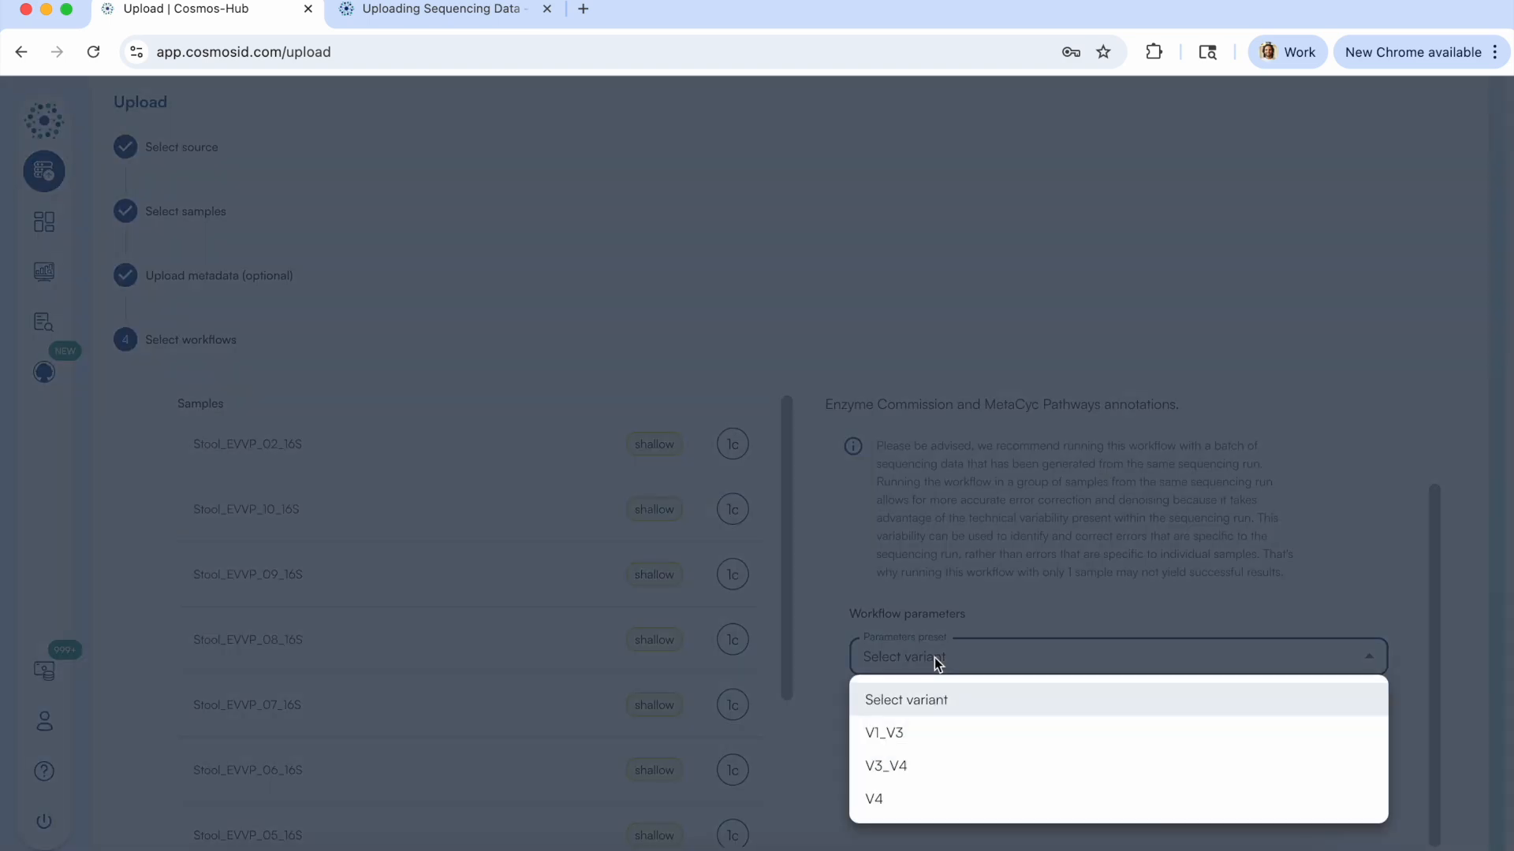
click(909, 768)
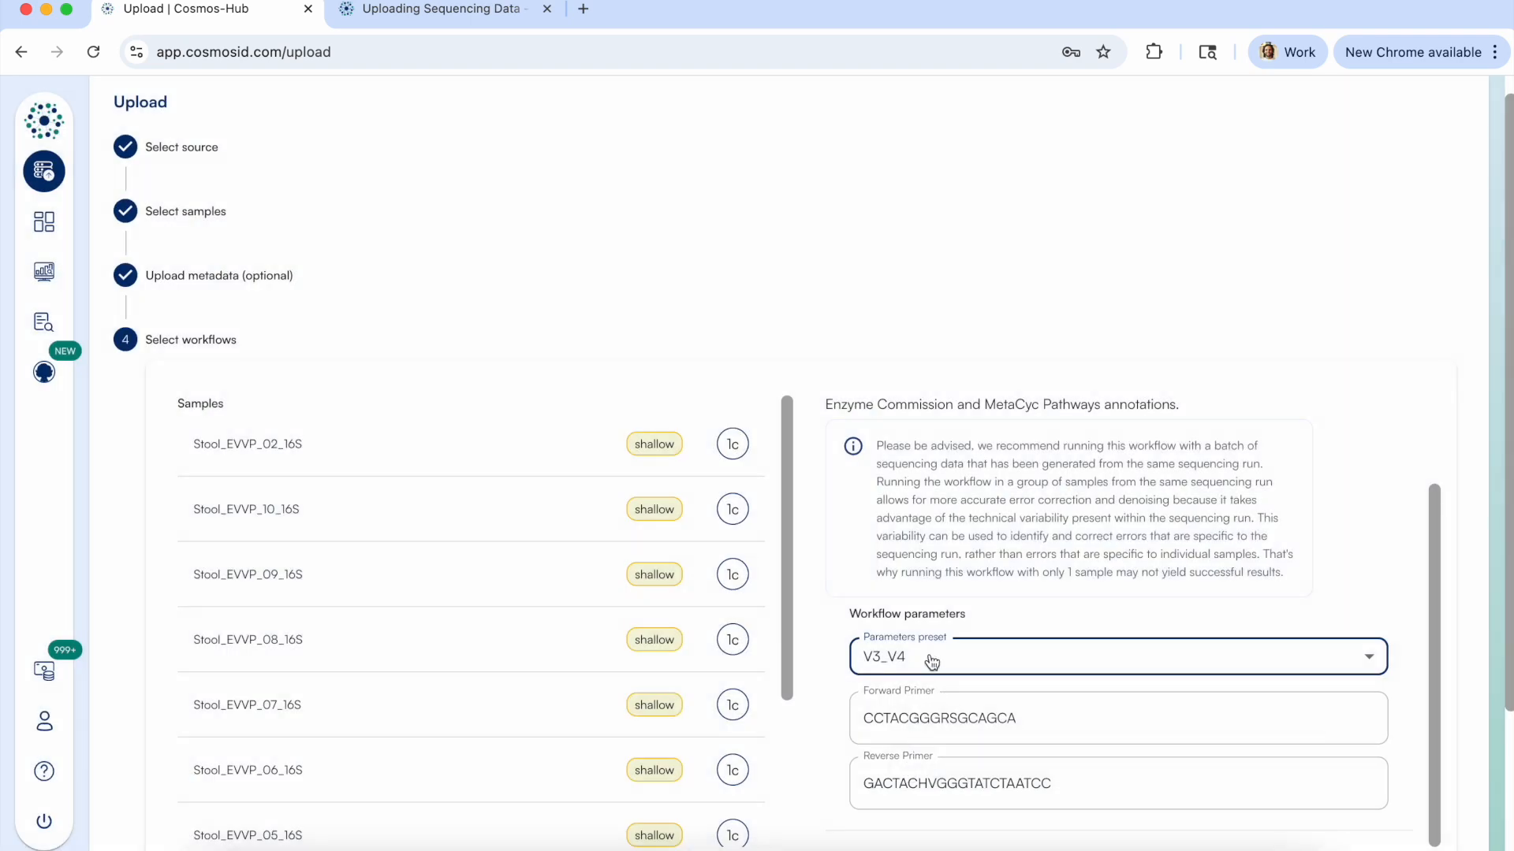
click(946, 659)
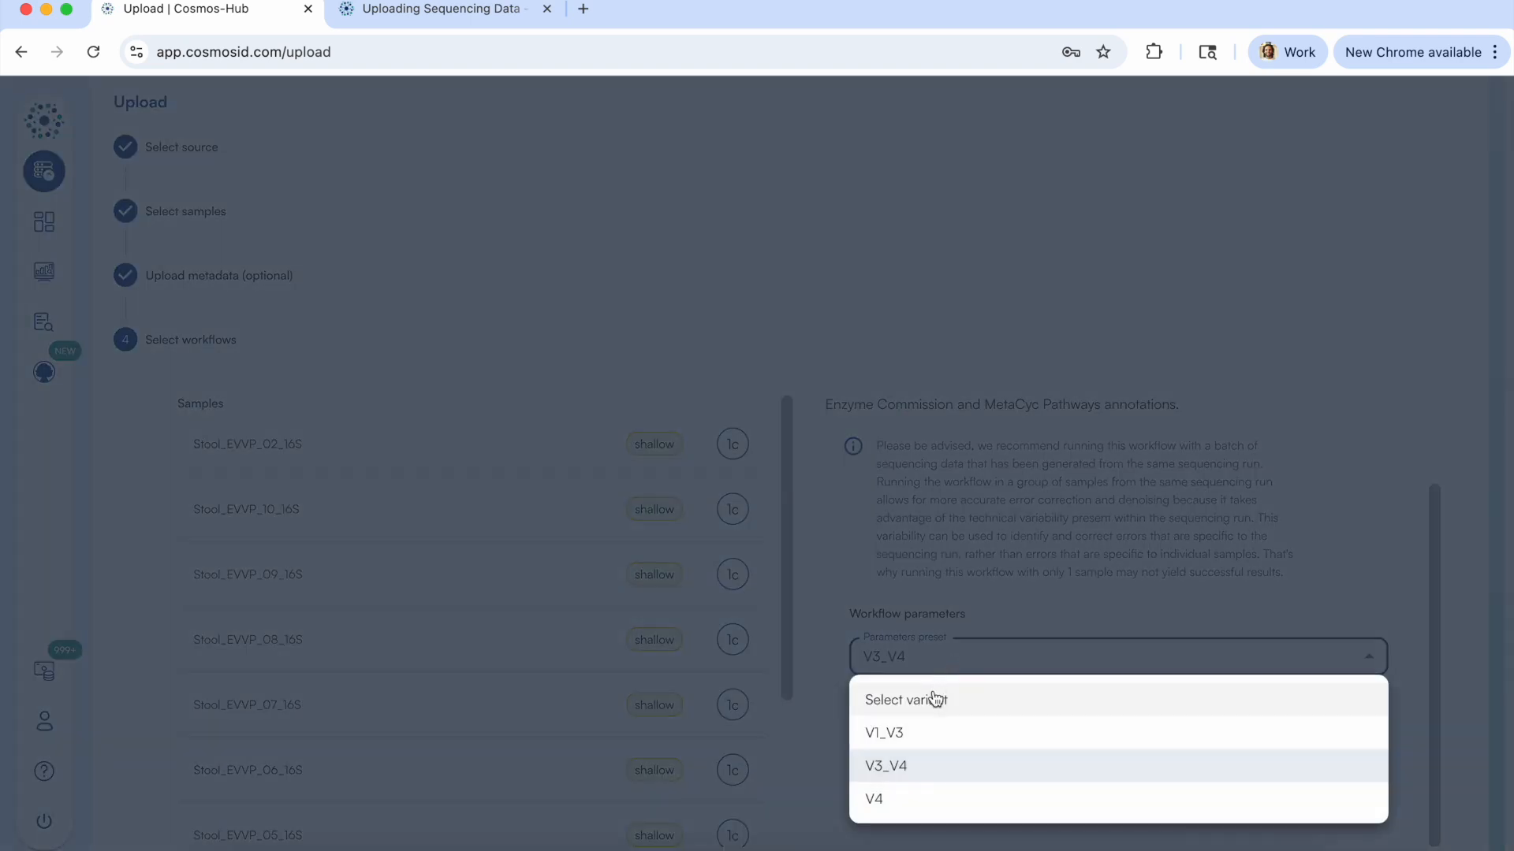
click(807, 726)
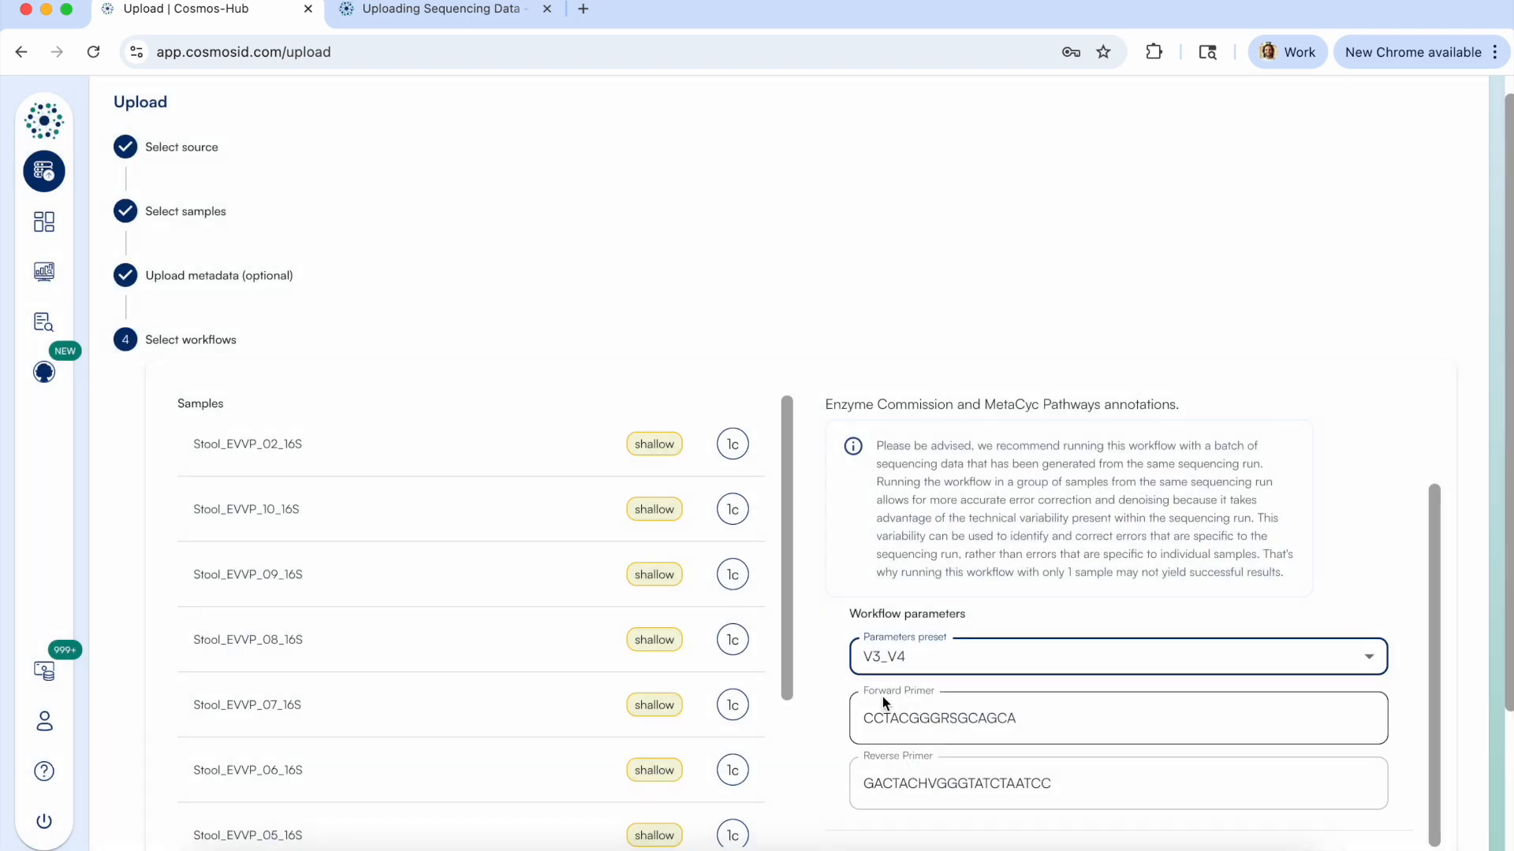
Clear the preset forward primer and move the reverse primer sequence GACTACHVGGGTATCTAATCC into the Forward Primer field.
scroll(1000, 676, down, 3)
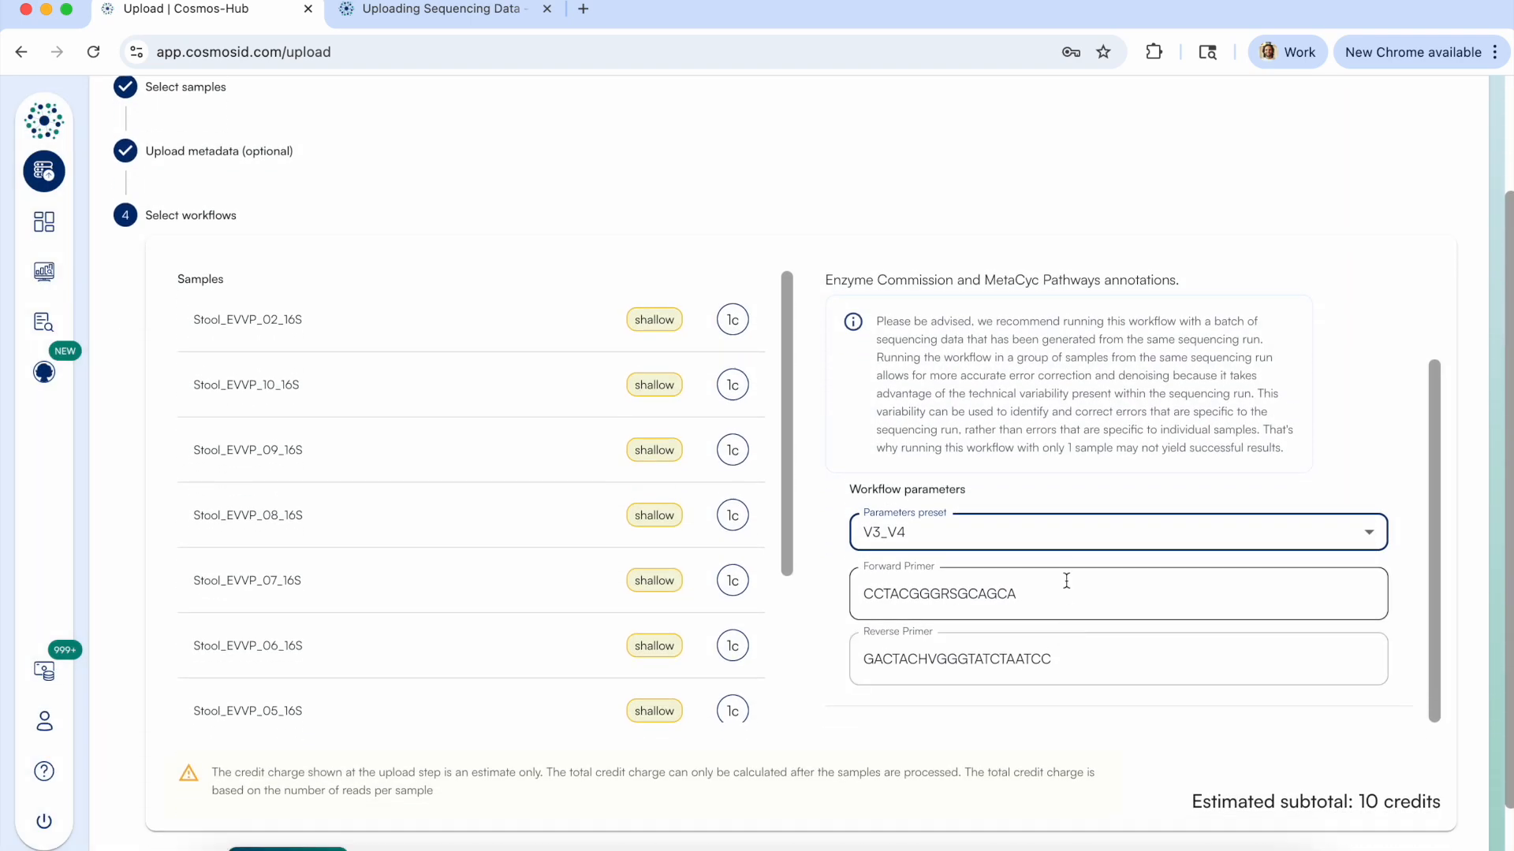
click(1071, 587)
double_click(1060, 589)
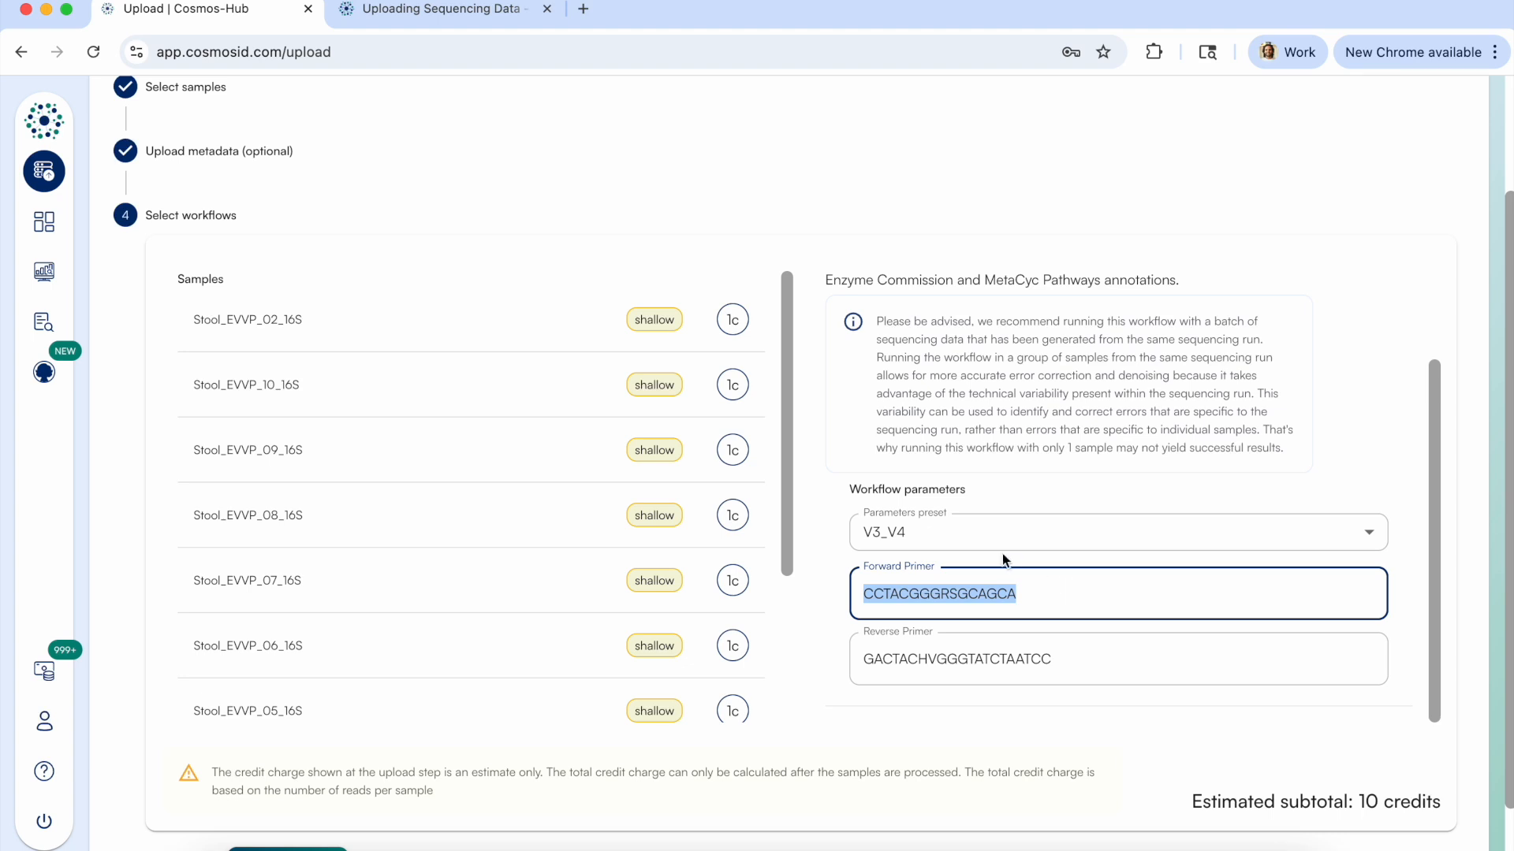
key(BackSpace)
double_click(992, 667)
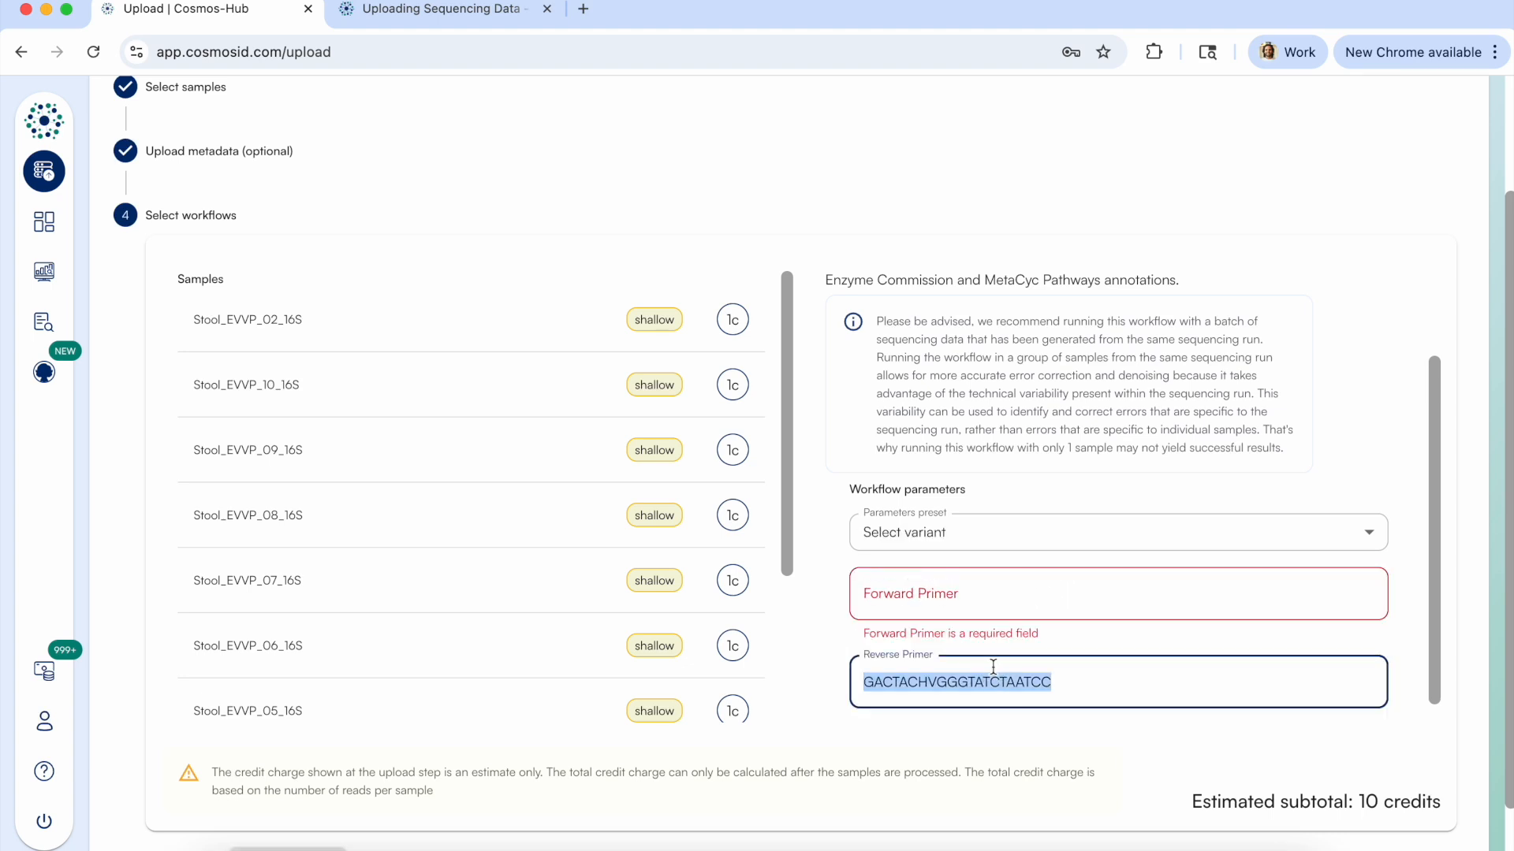
key(BackSpace)
key(super+z)
key(super+x)
click(962, 603)
key(super+v)
Set the reverse primer to GACTACHVGGGTATCTAATCA so that it differs from the forward primer.
click(962, 653)
key(super+v)
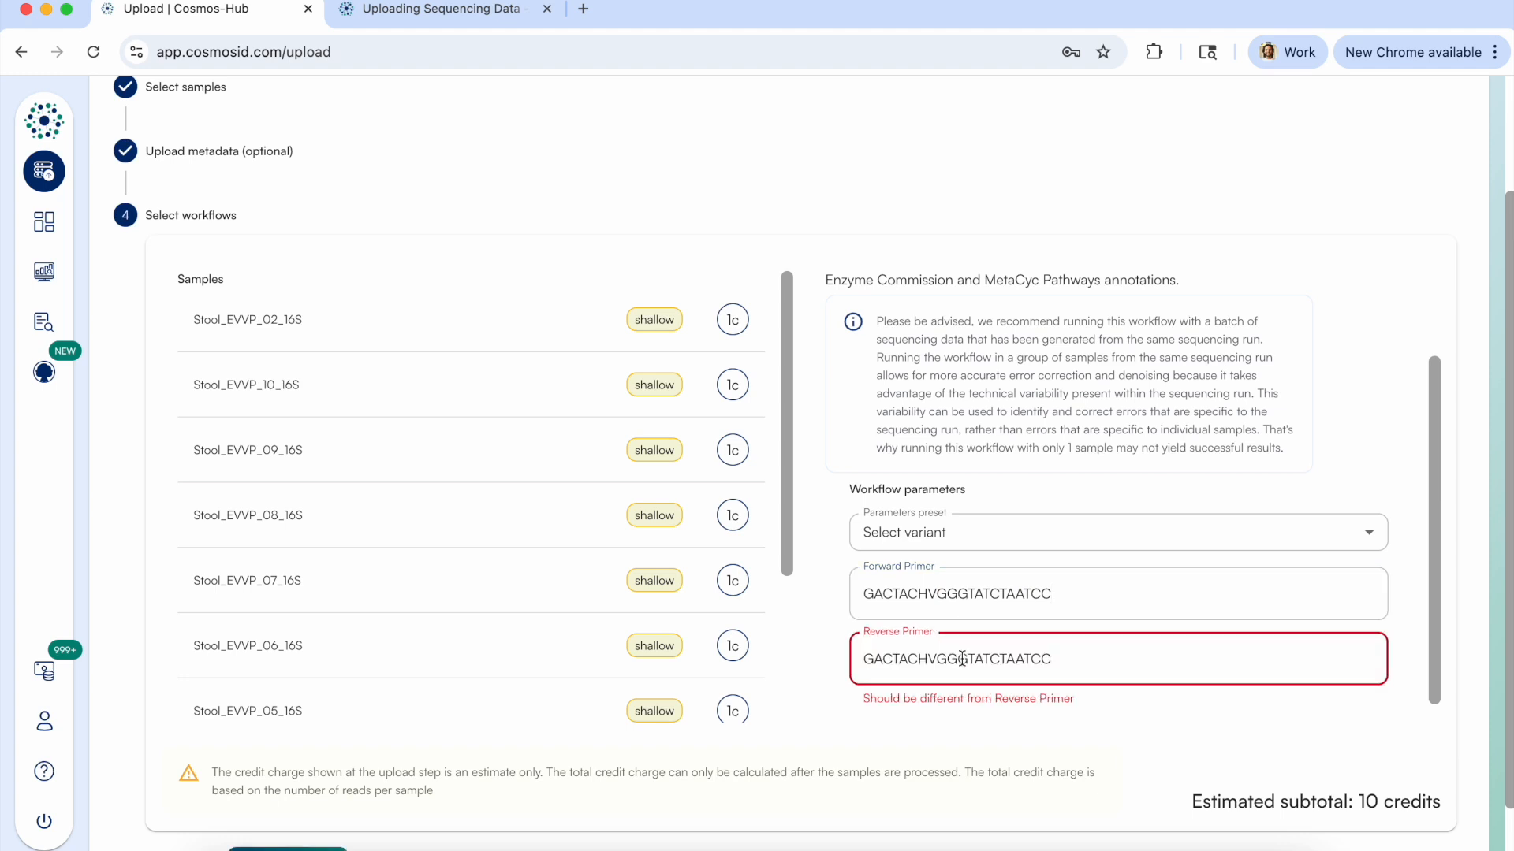
key(BackSpace)
click(990, 737)
Start uploading the samples with the configured workflow and collapse the upload progress list.
scroll(1014, 661, down, 1)
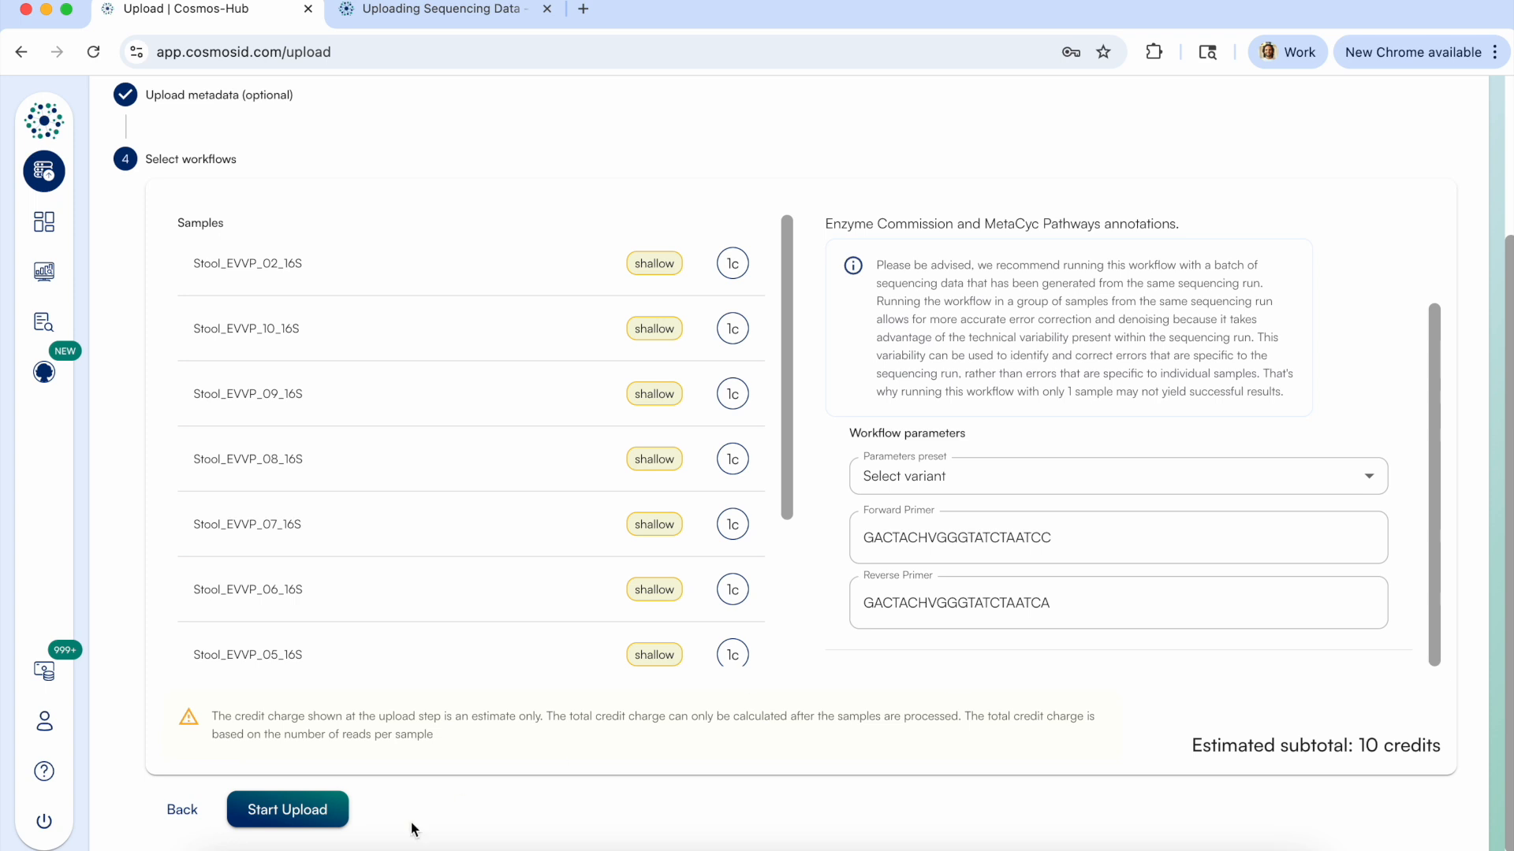
click(310, 810)
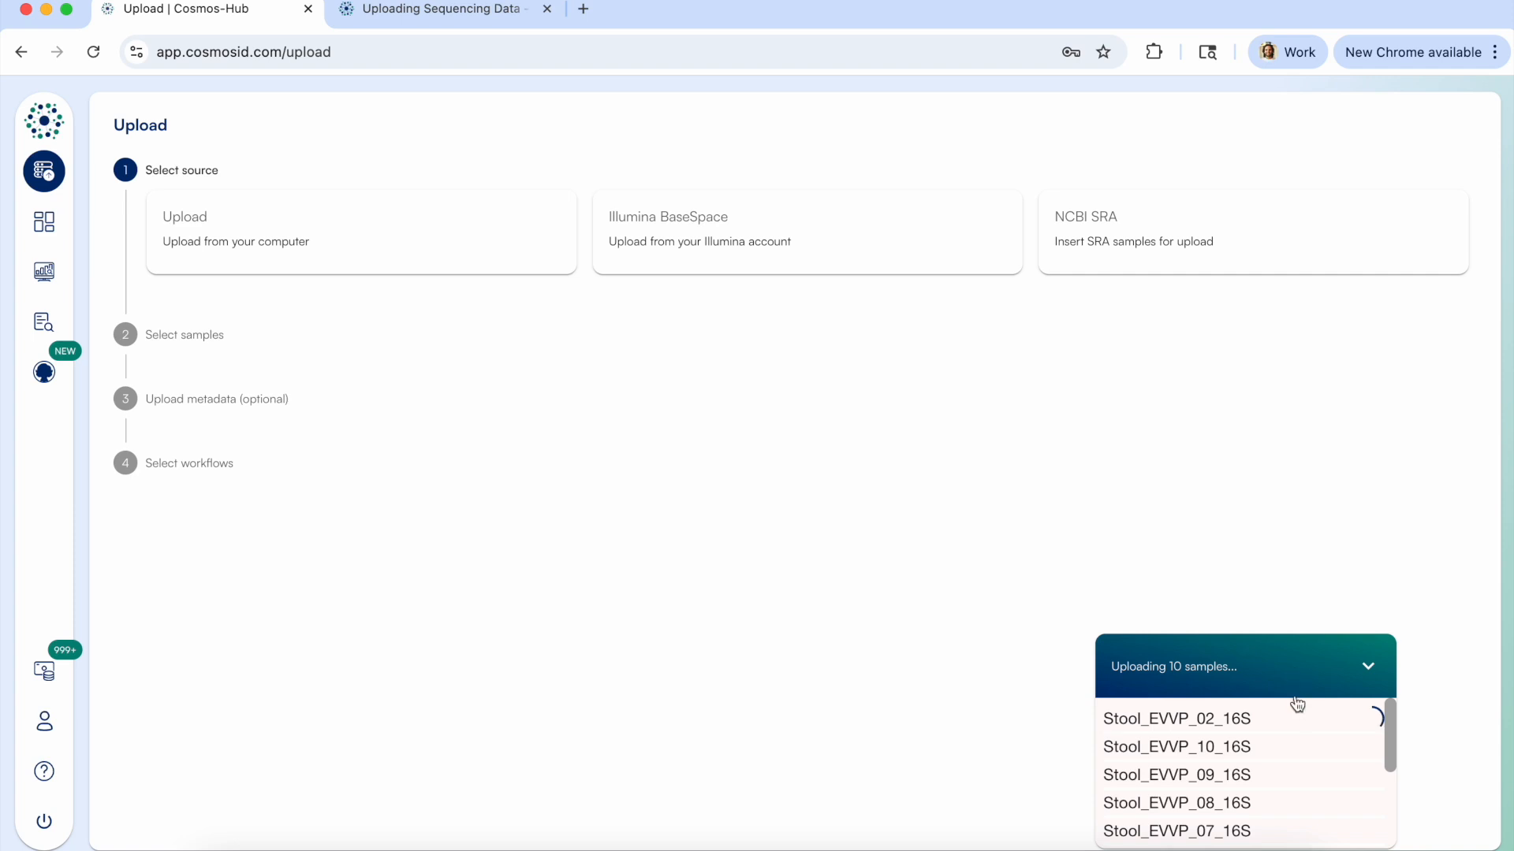
click(1371, 670)
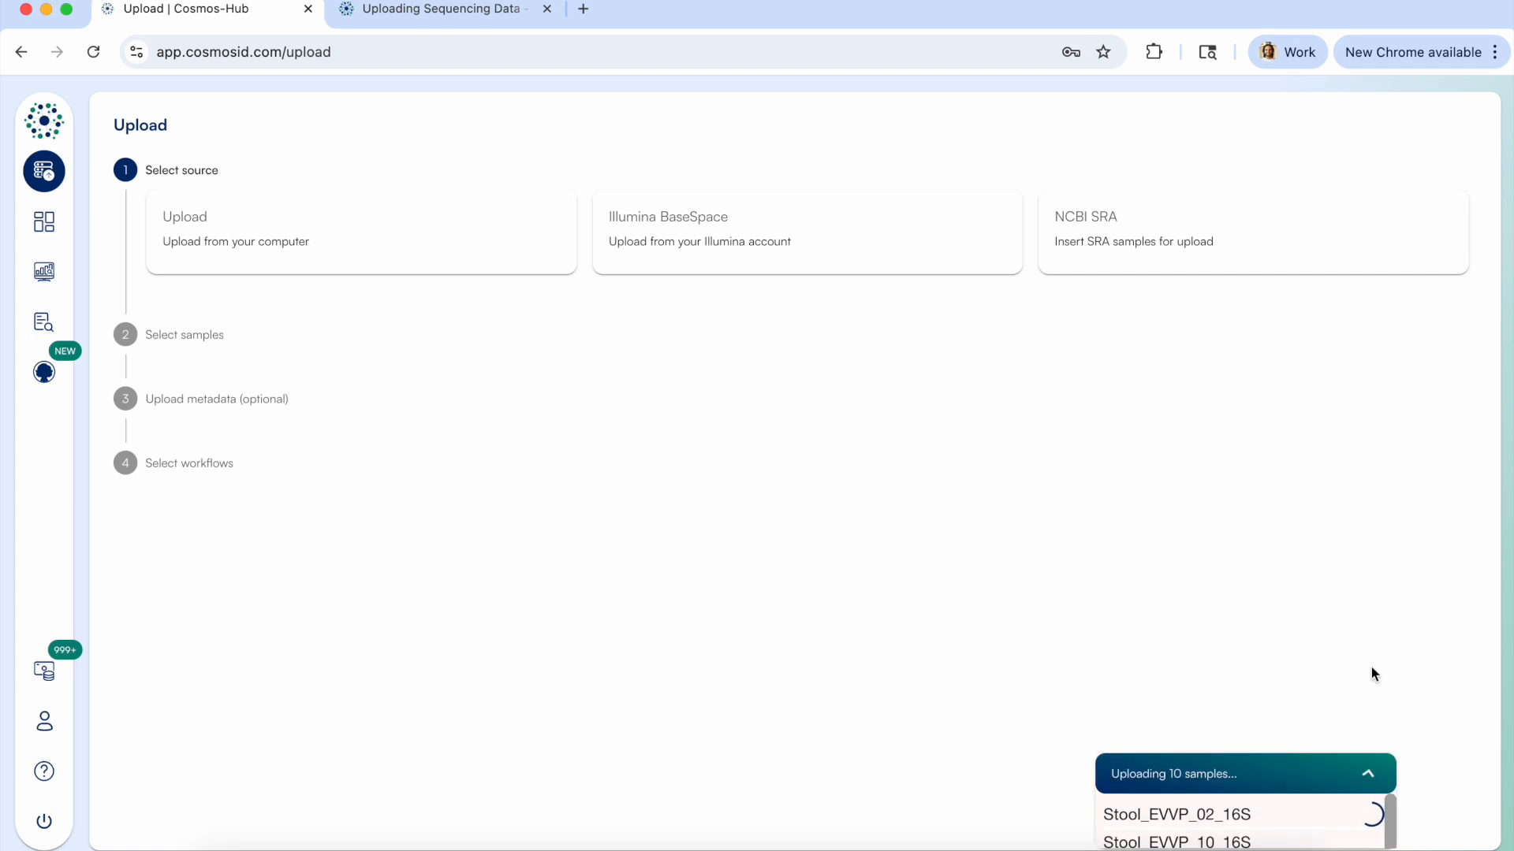
Open the 16S vs Shotgun folder among the samples, sort it by name and view the details of Stool_EVVP_02_16S.
click(45, 226)
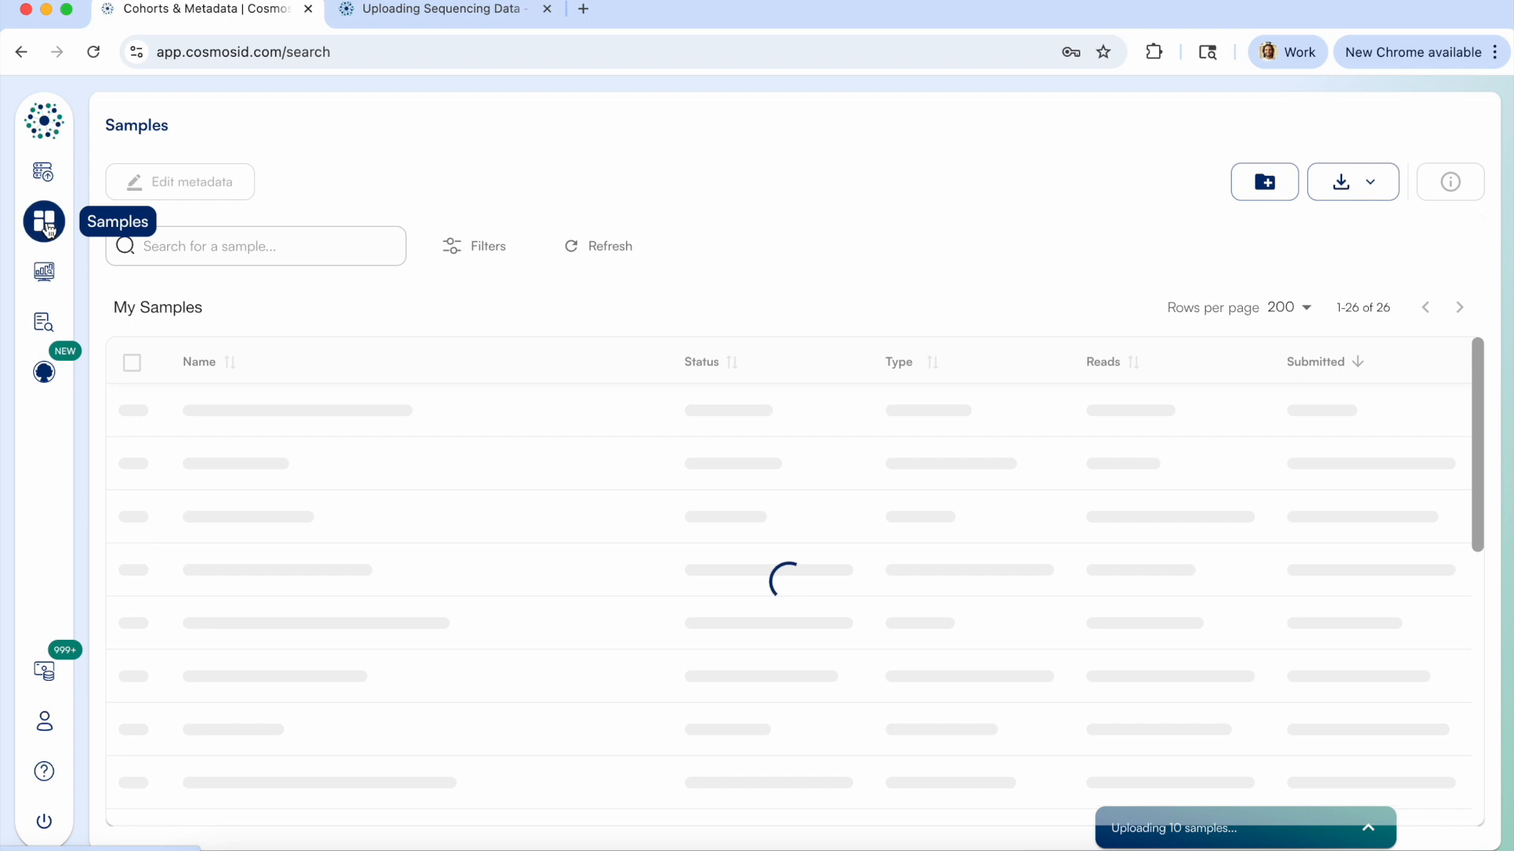
click(235, 534)
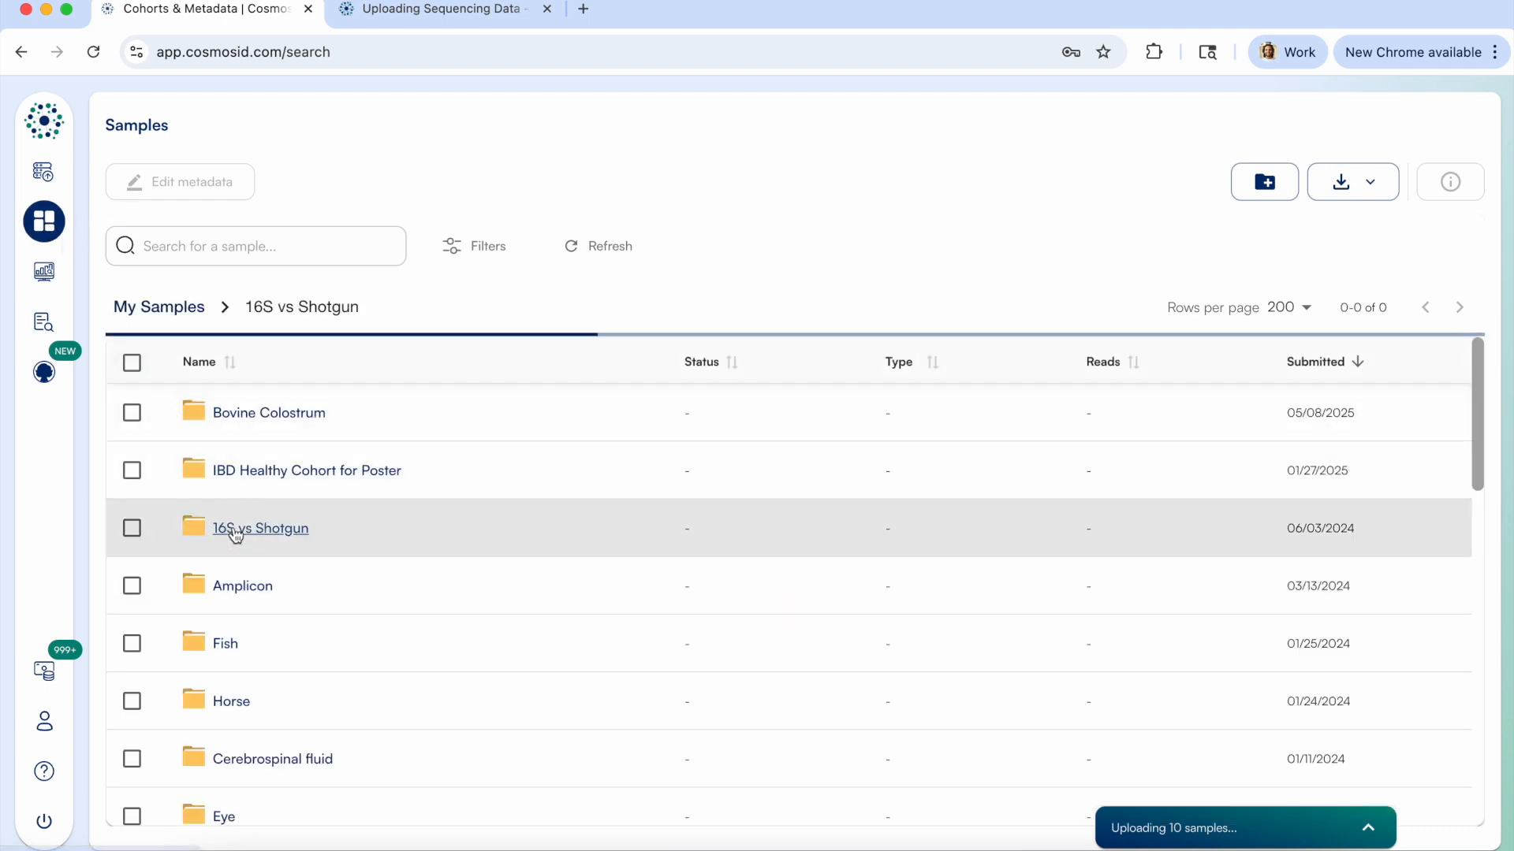
click(228, 362)
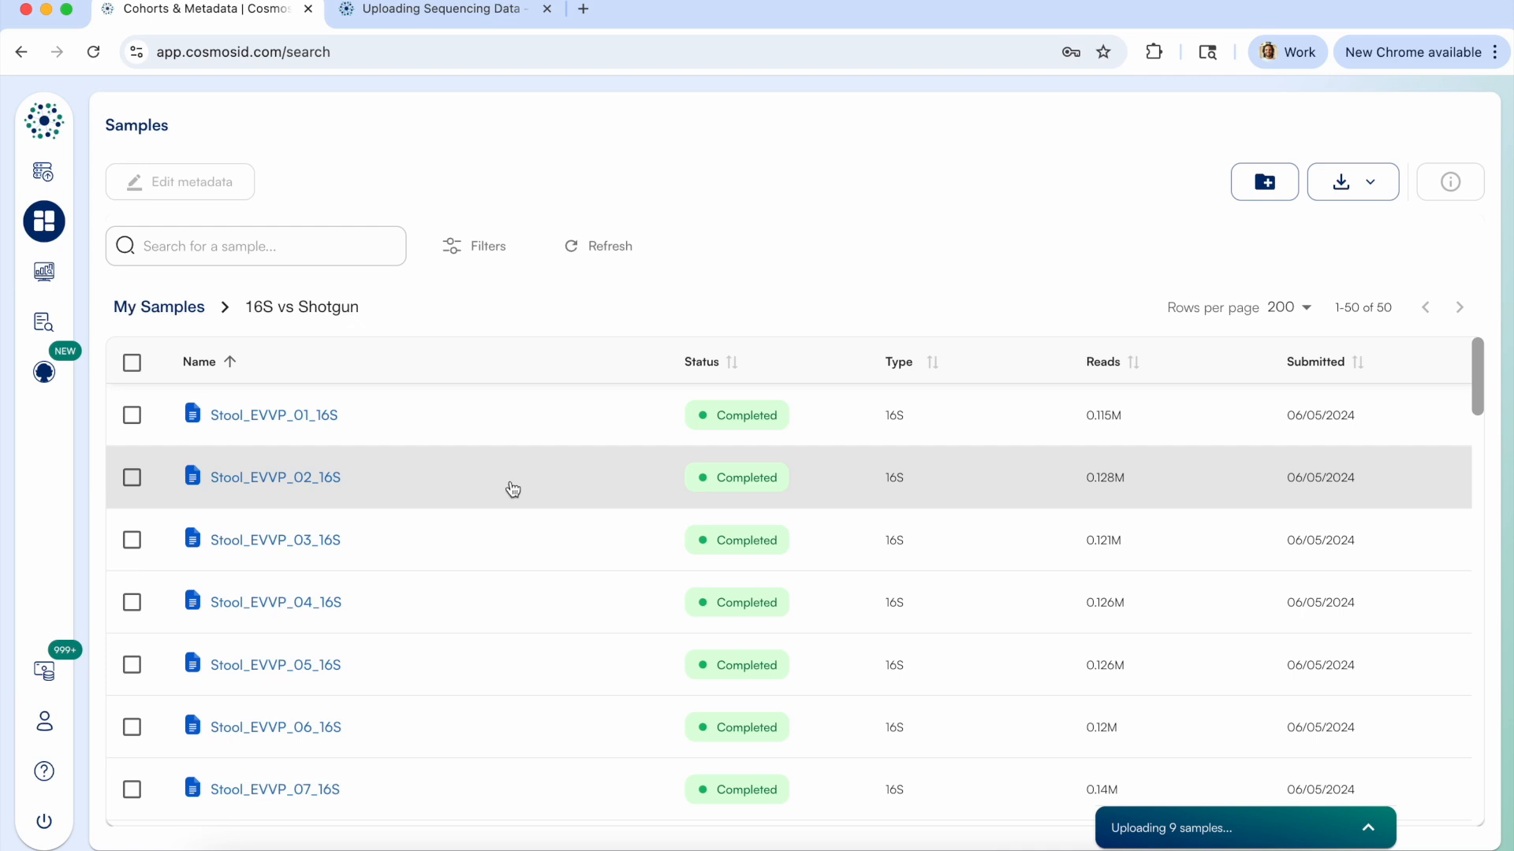
click(436, 485)
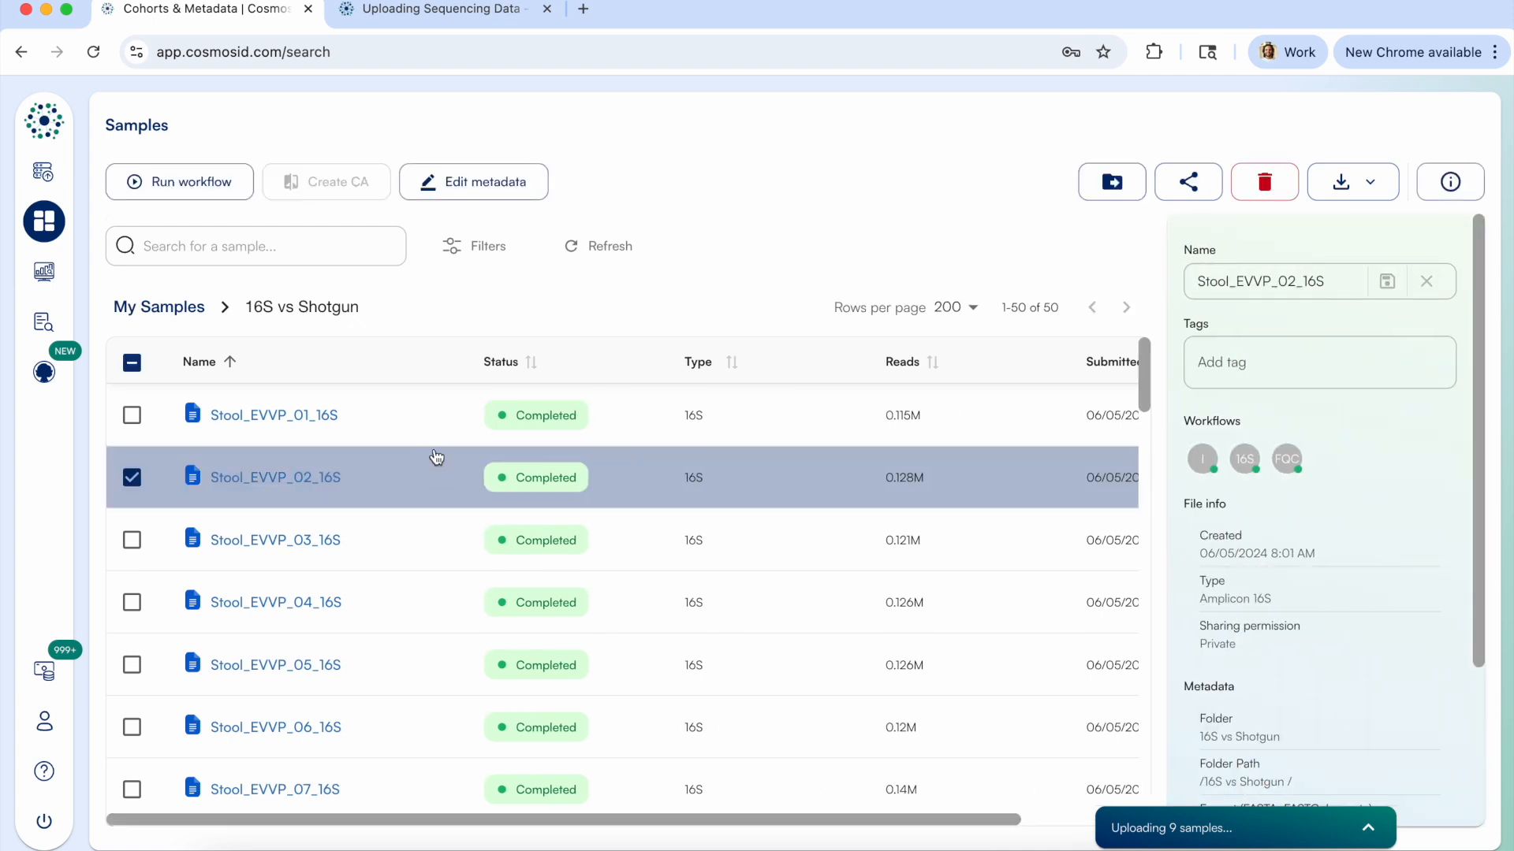
Open the results of Stool_EVVP_01_16S, view the taxa at Species level and check the available Ampliseq analyses, choosing Mode: Q25.
click(302, 418)
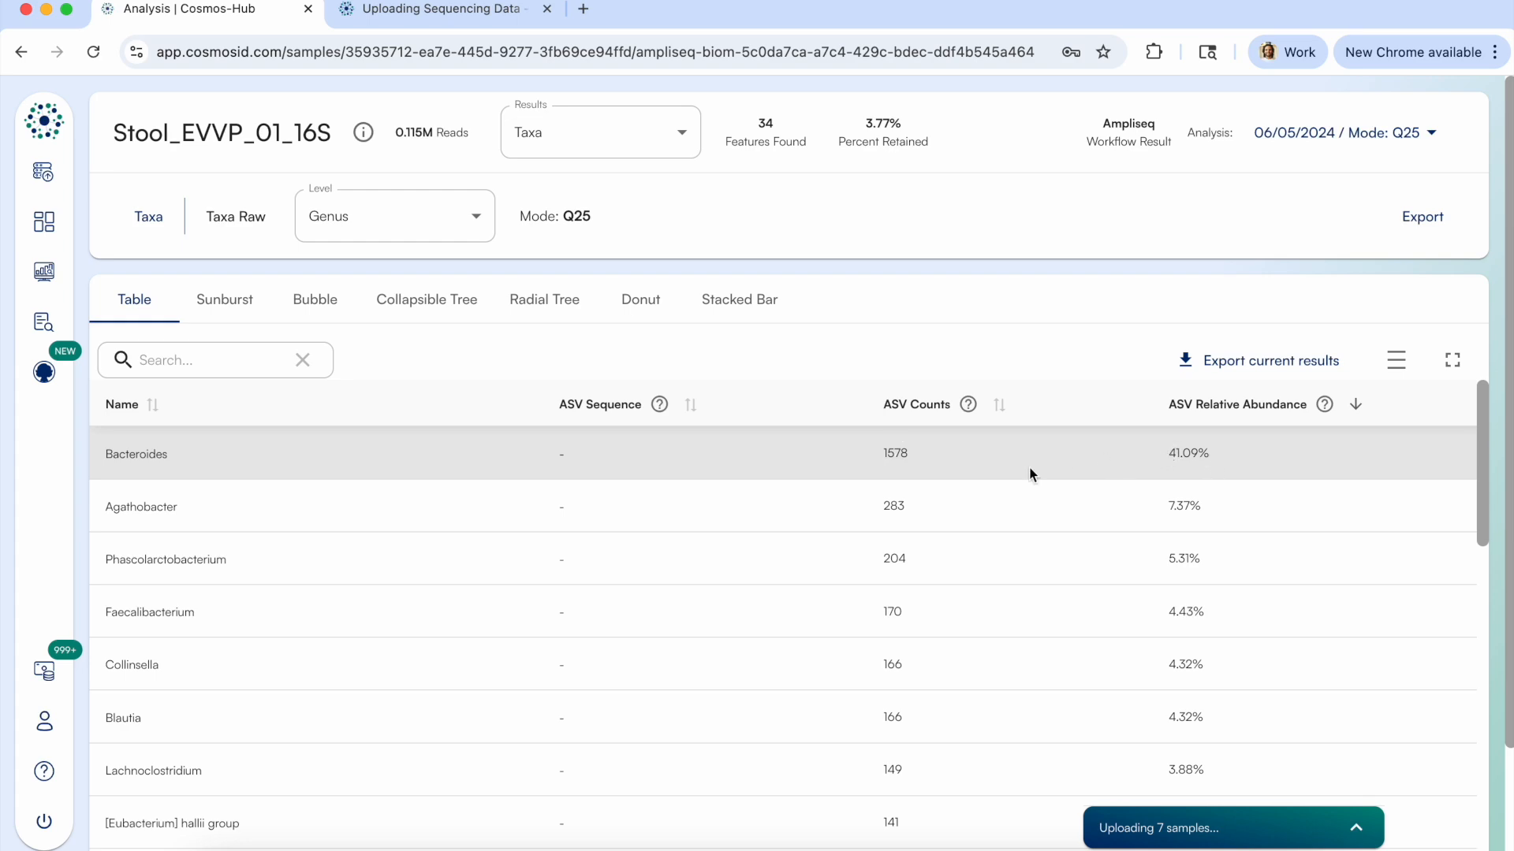
click(371, 233)
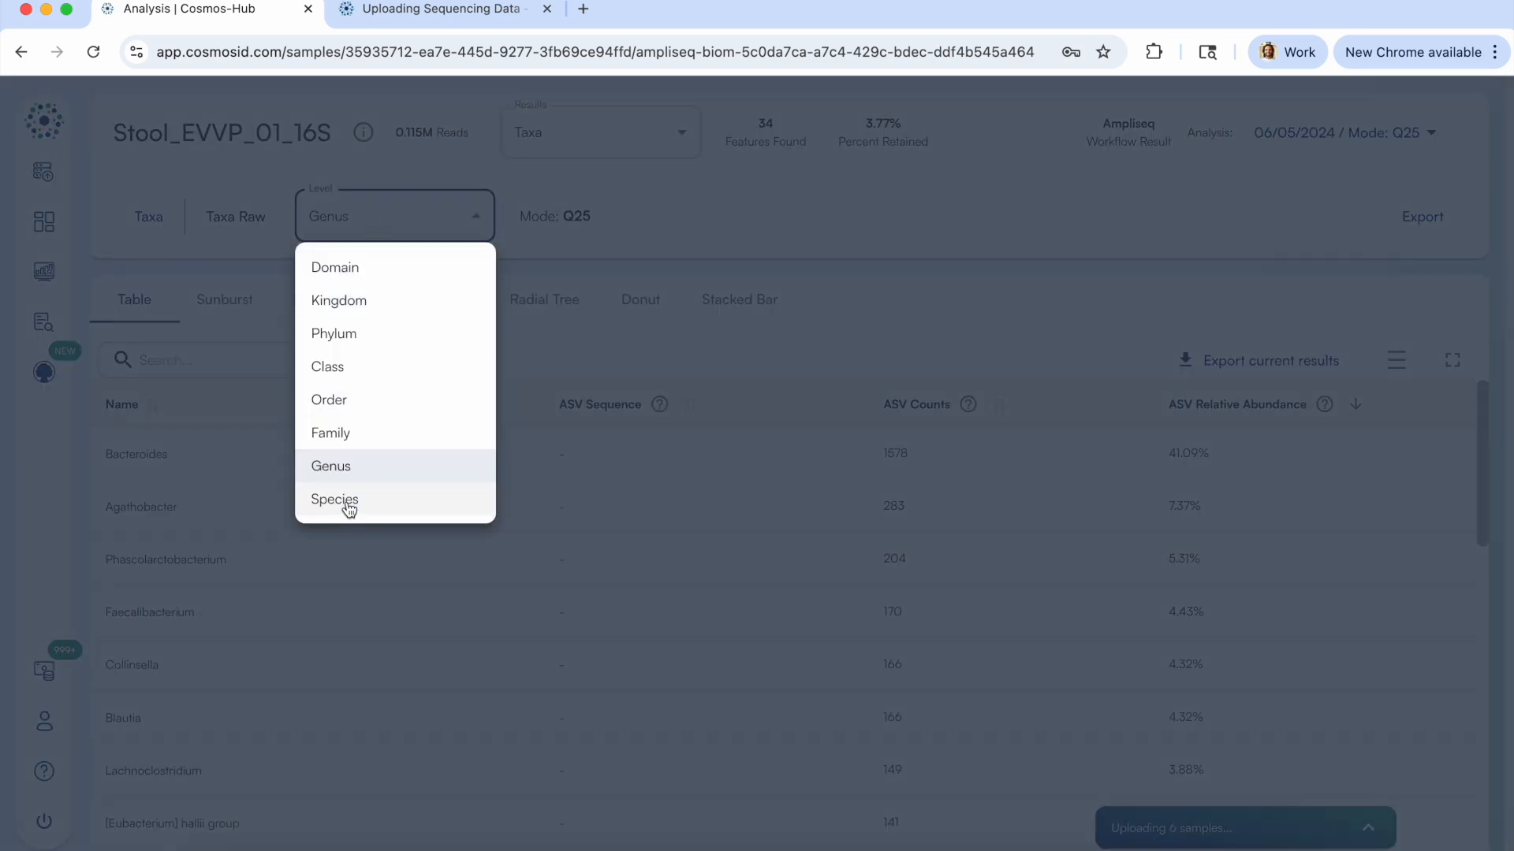
click(348, 502)
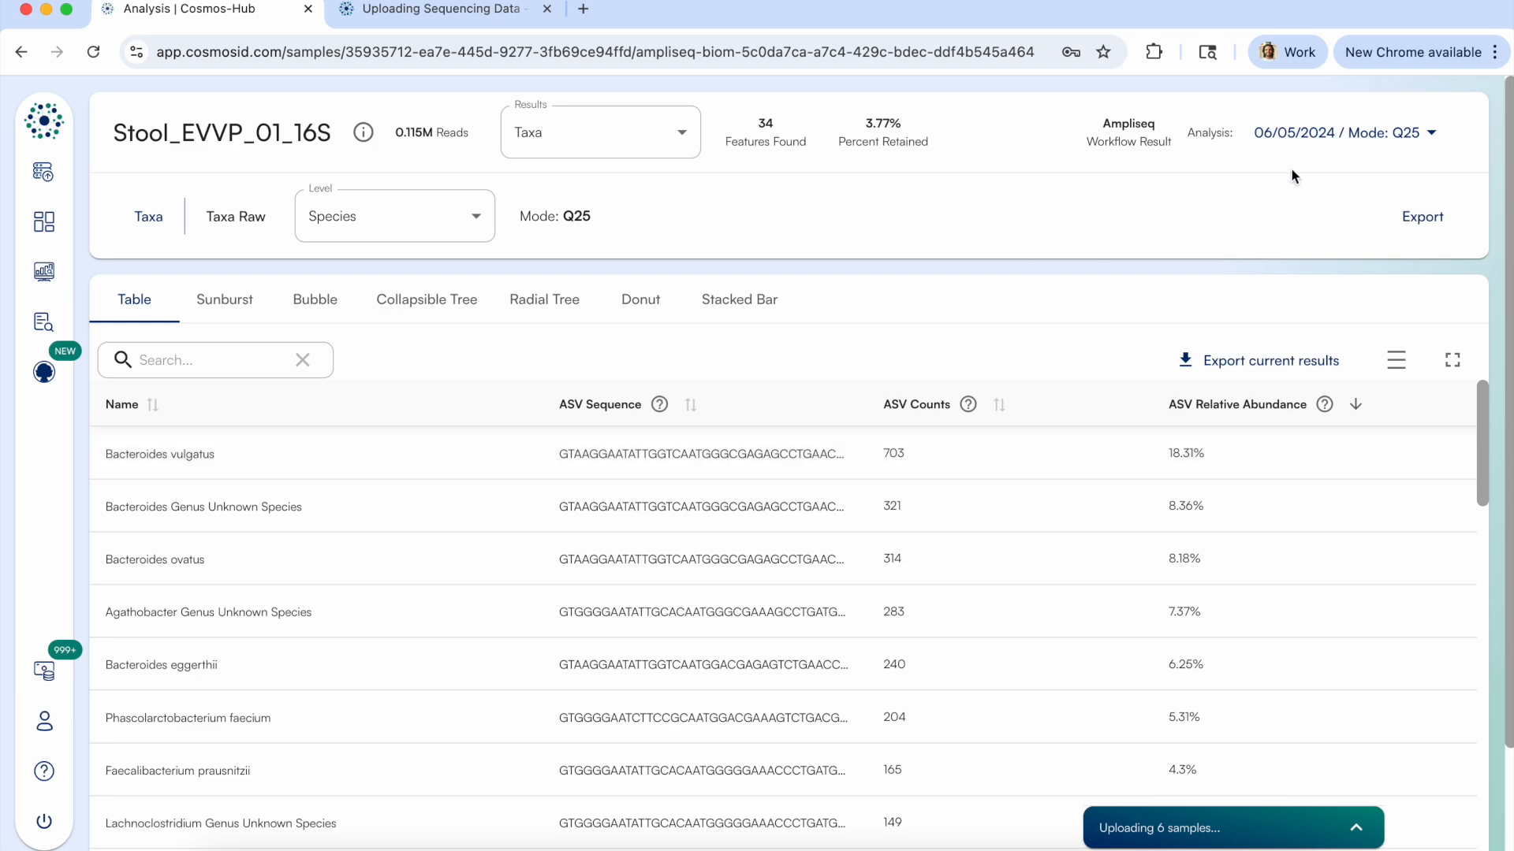
click(1360, 132)
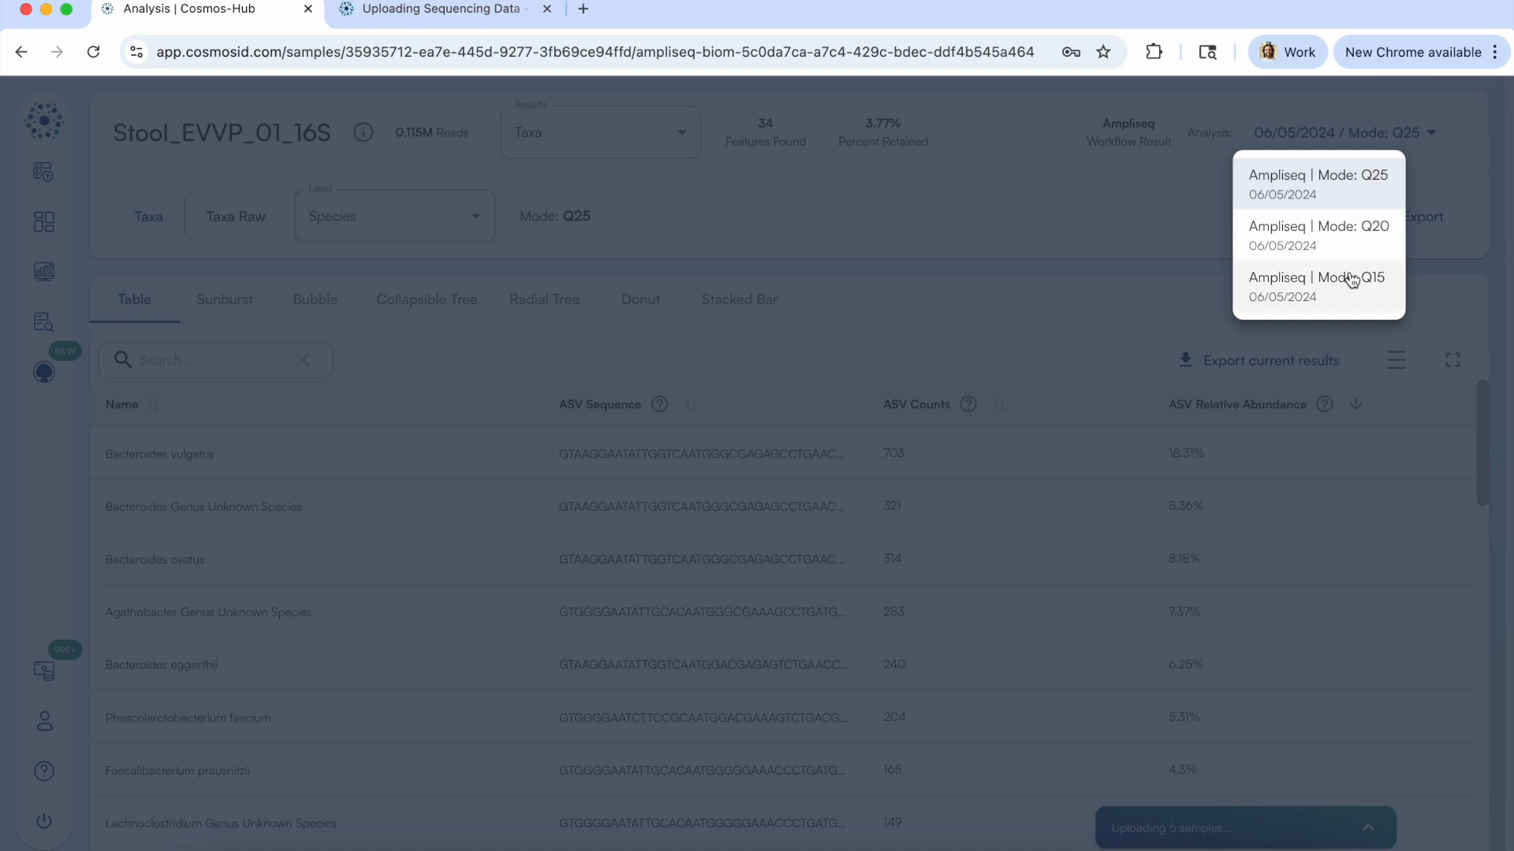
click(1350, 188)
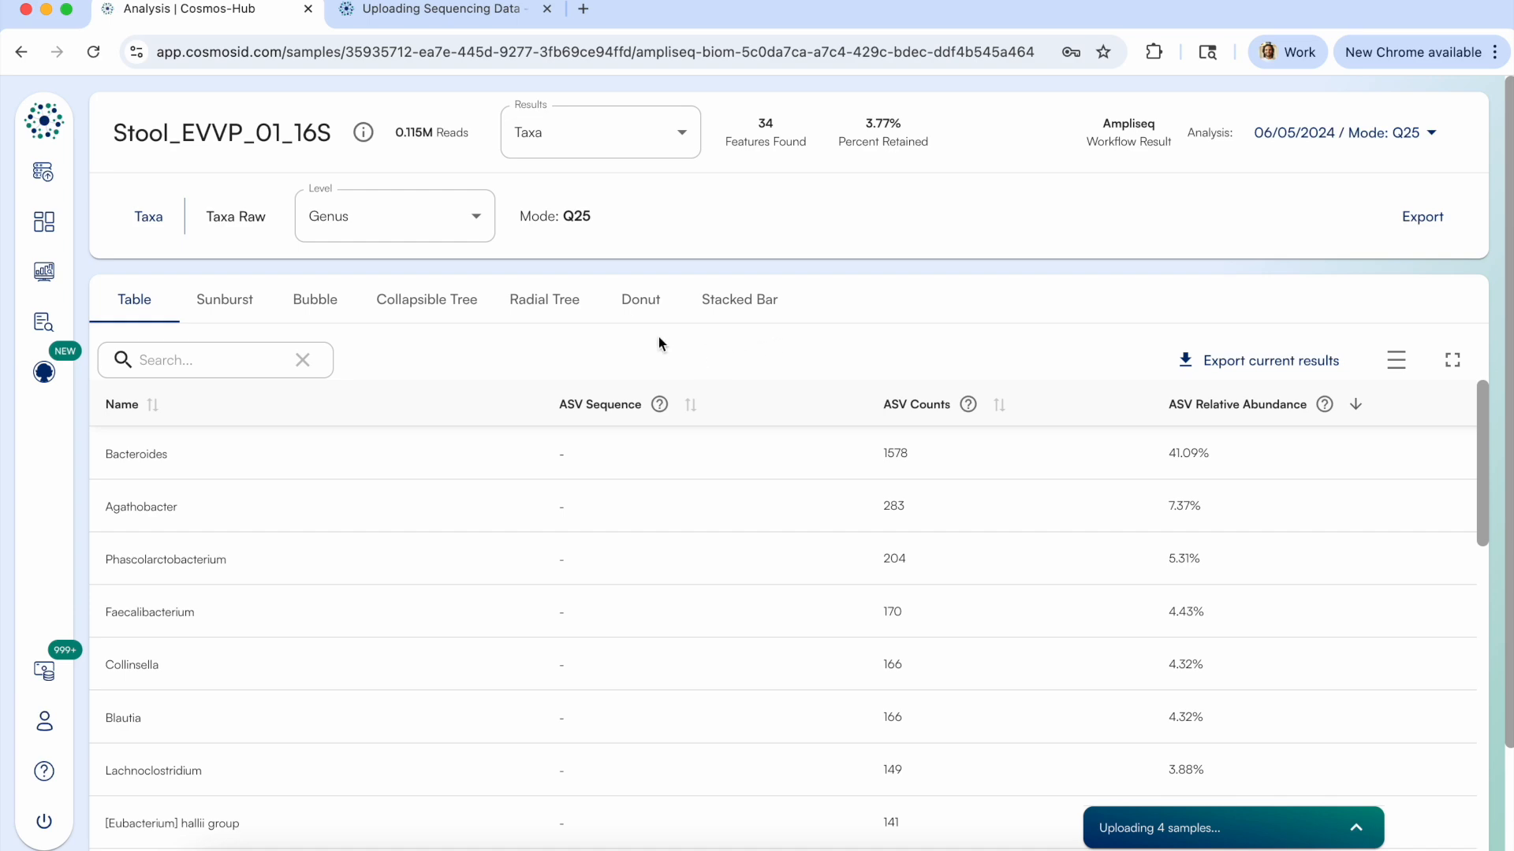
View the MetaCyc Pathways results of Stool_EVVP_01_16S and its FASTQC report down to the per base sequence quality.
click(594, 142)
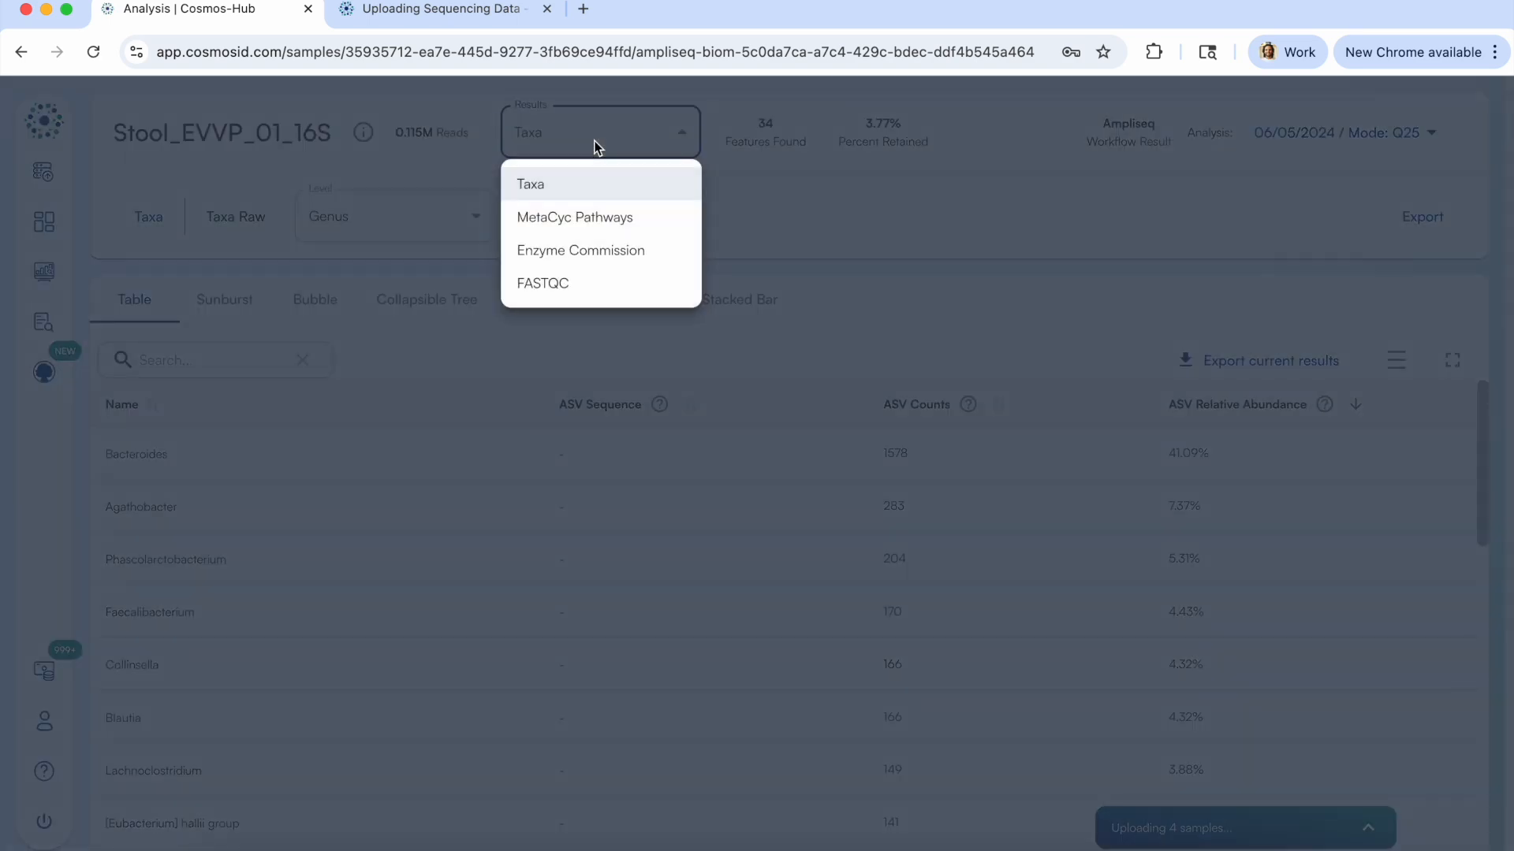
click(617, 218)
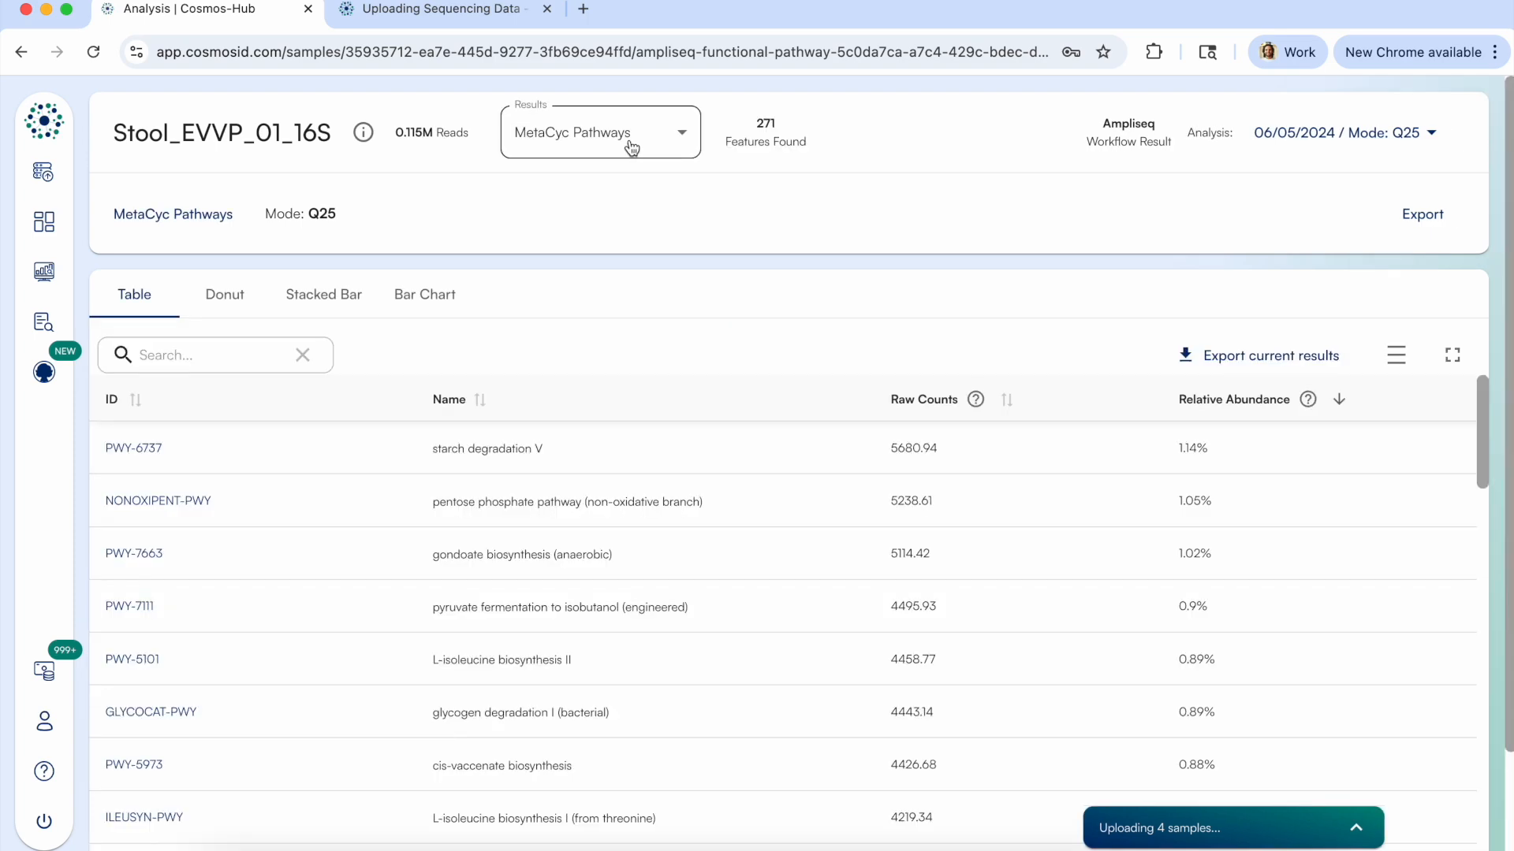
click(631, 146)
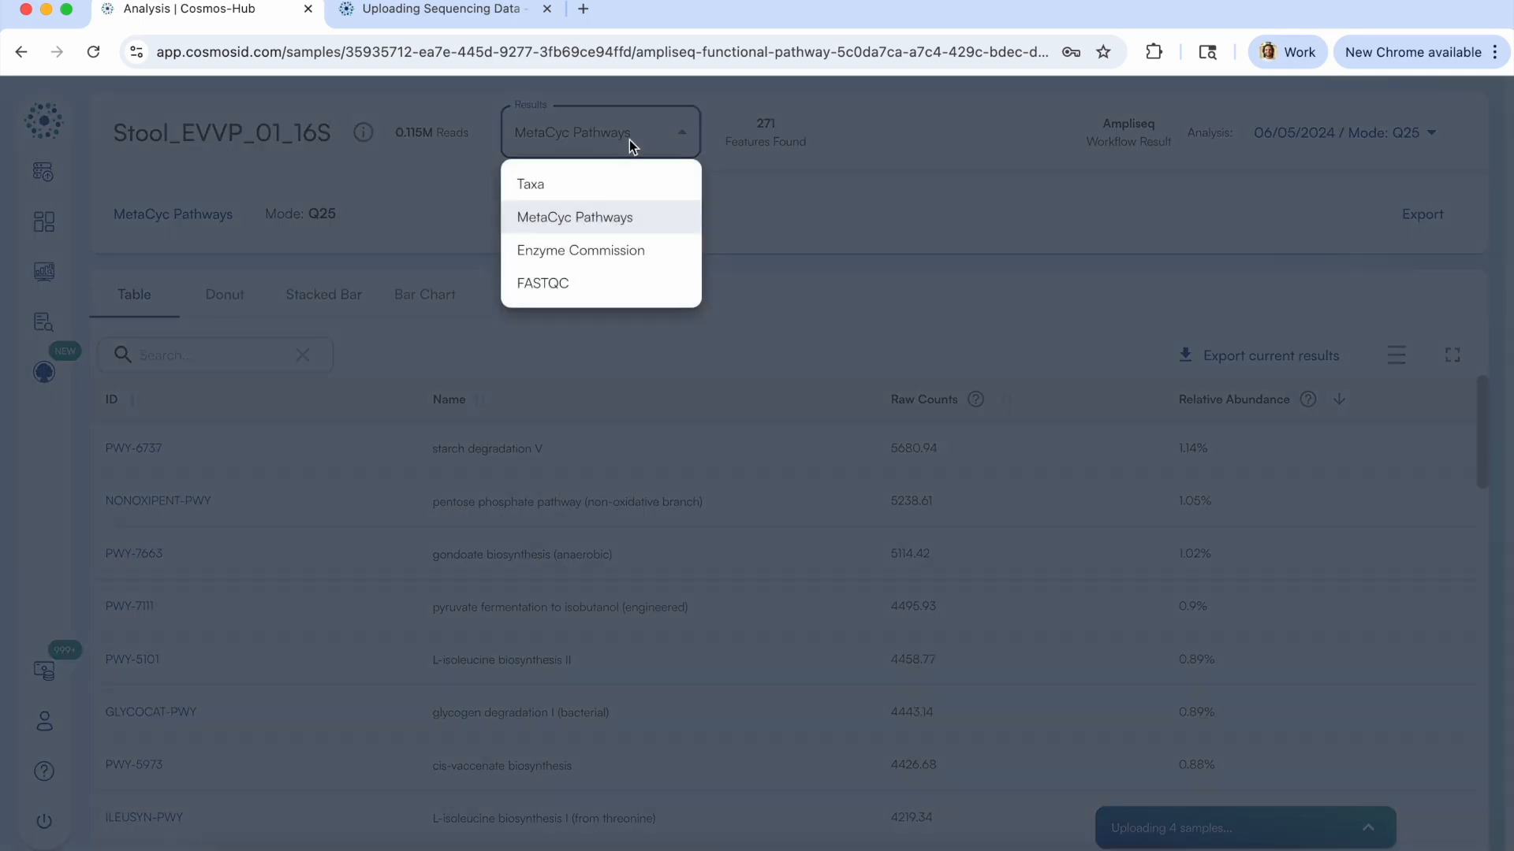
click(594, 283)
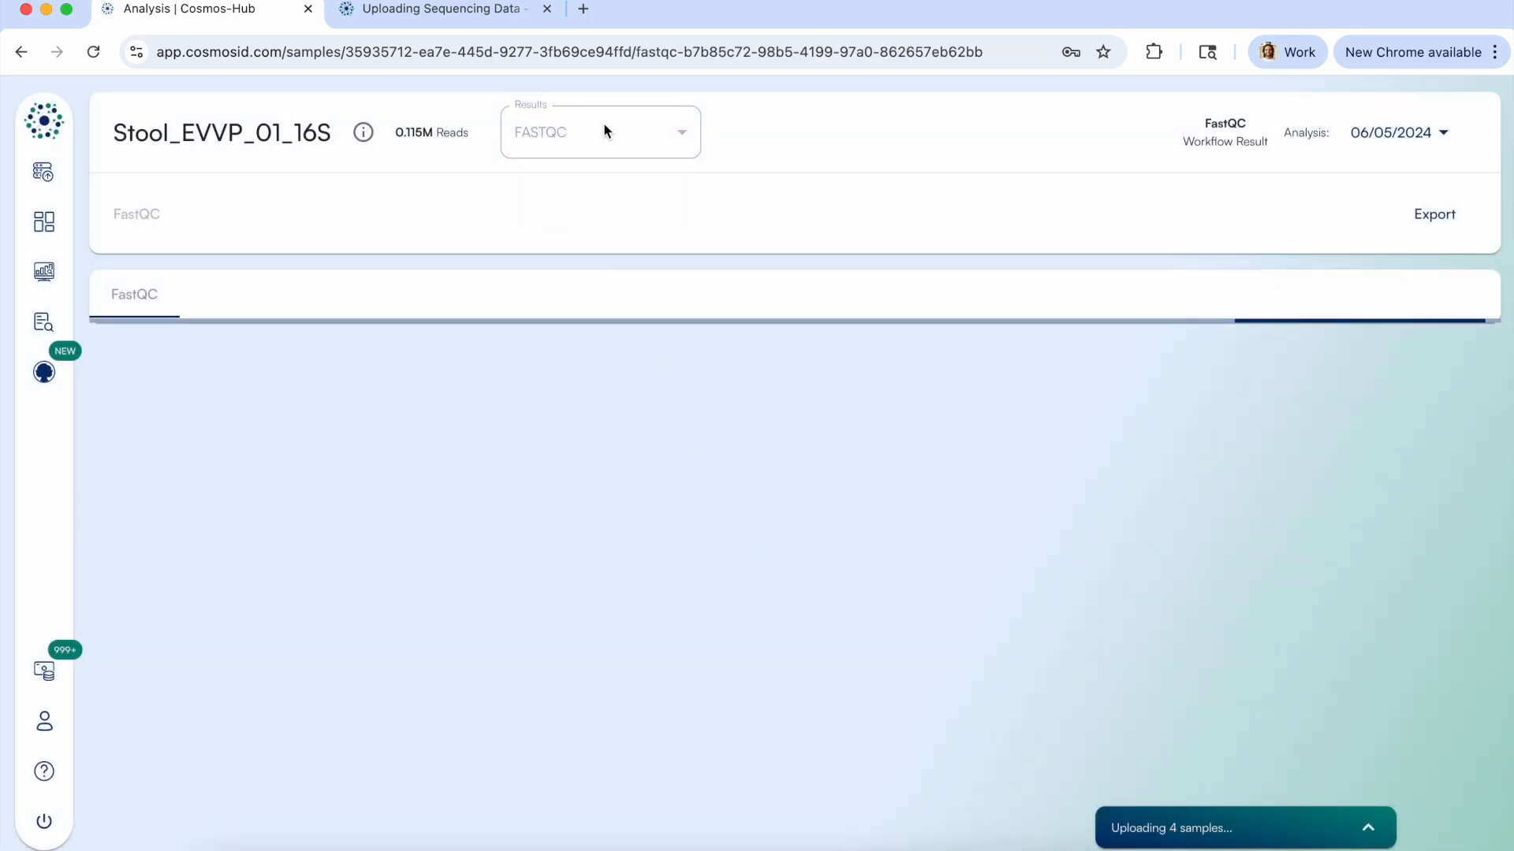
scroll(666, 423, down, 5)
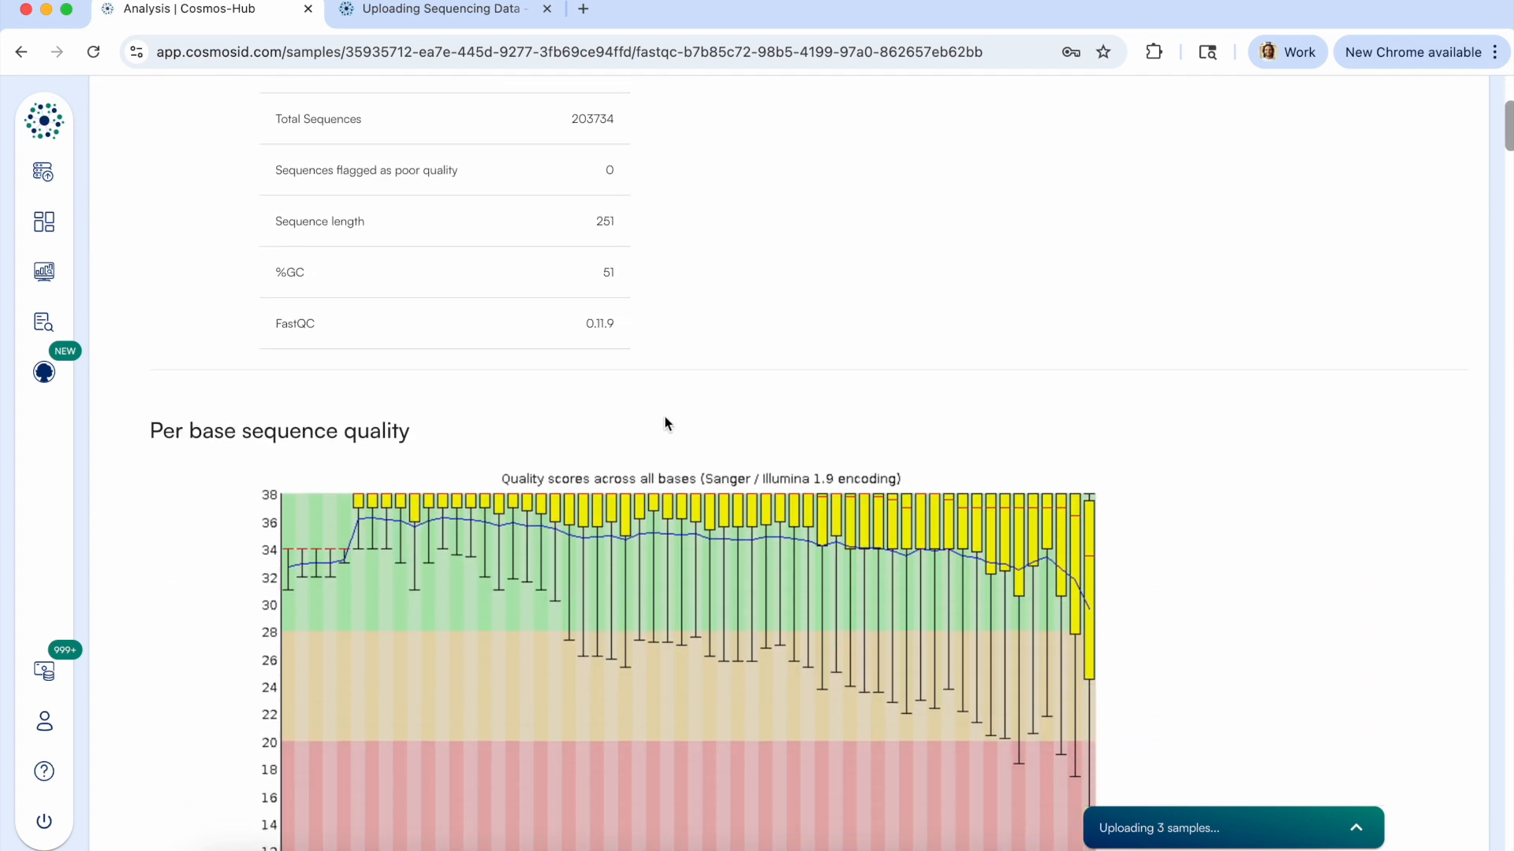
In the Amplicon samples, open the failed Rhizosphere Colonization Study folder under V1-3 and check which workflows ran on SRR4004446.
click(45, 222)
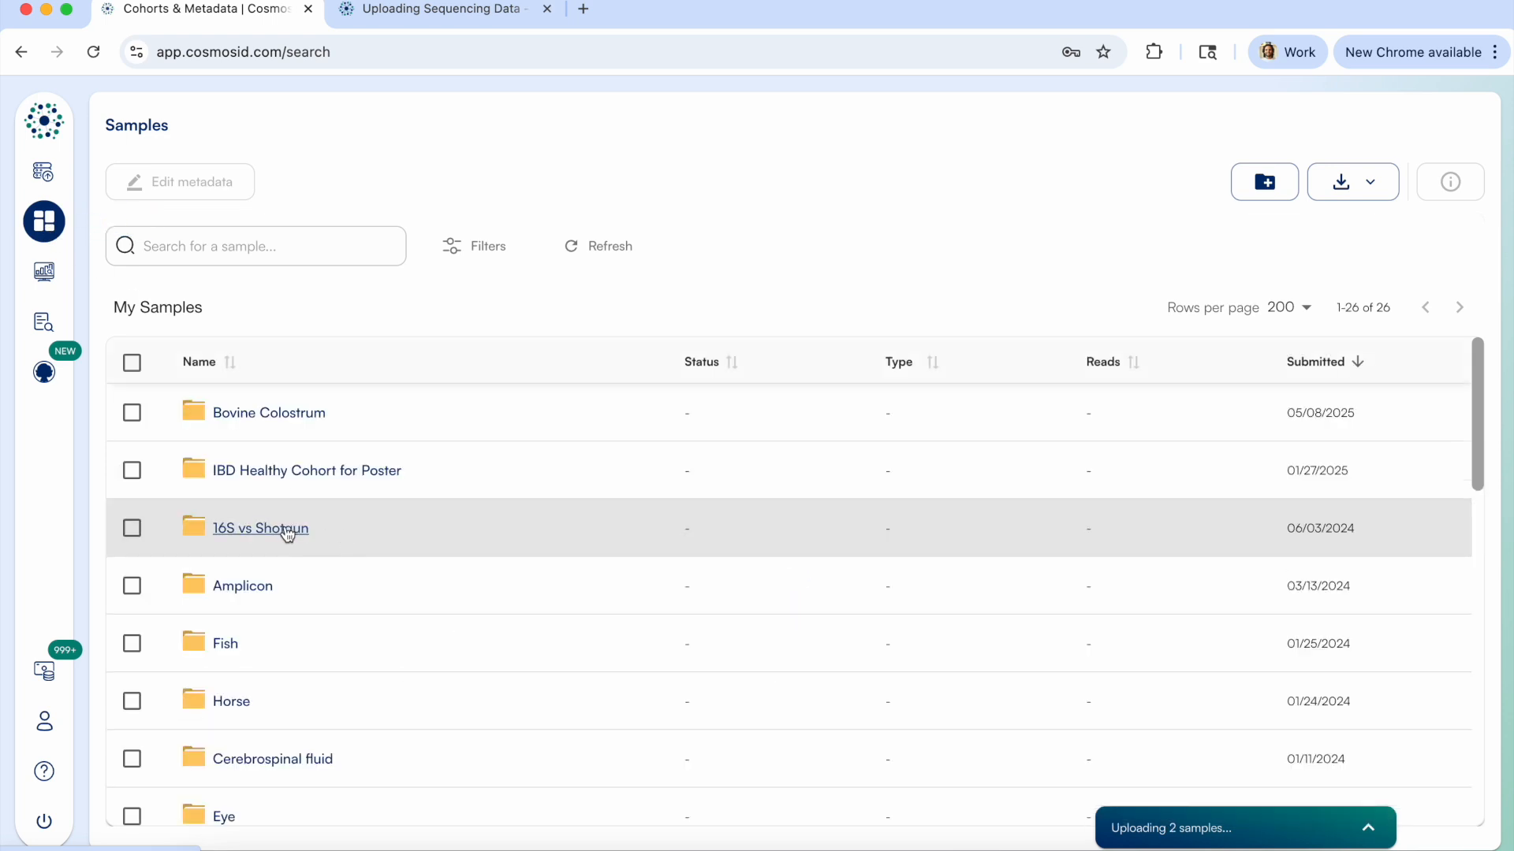
click(254, 590)
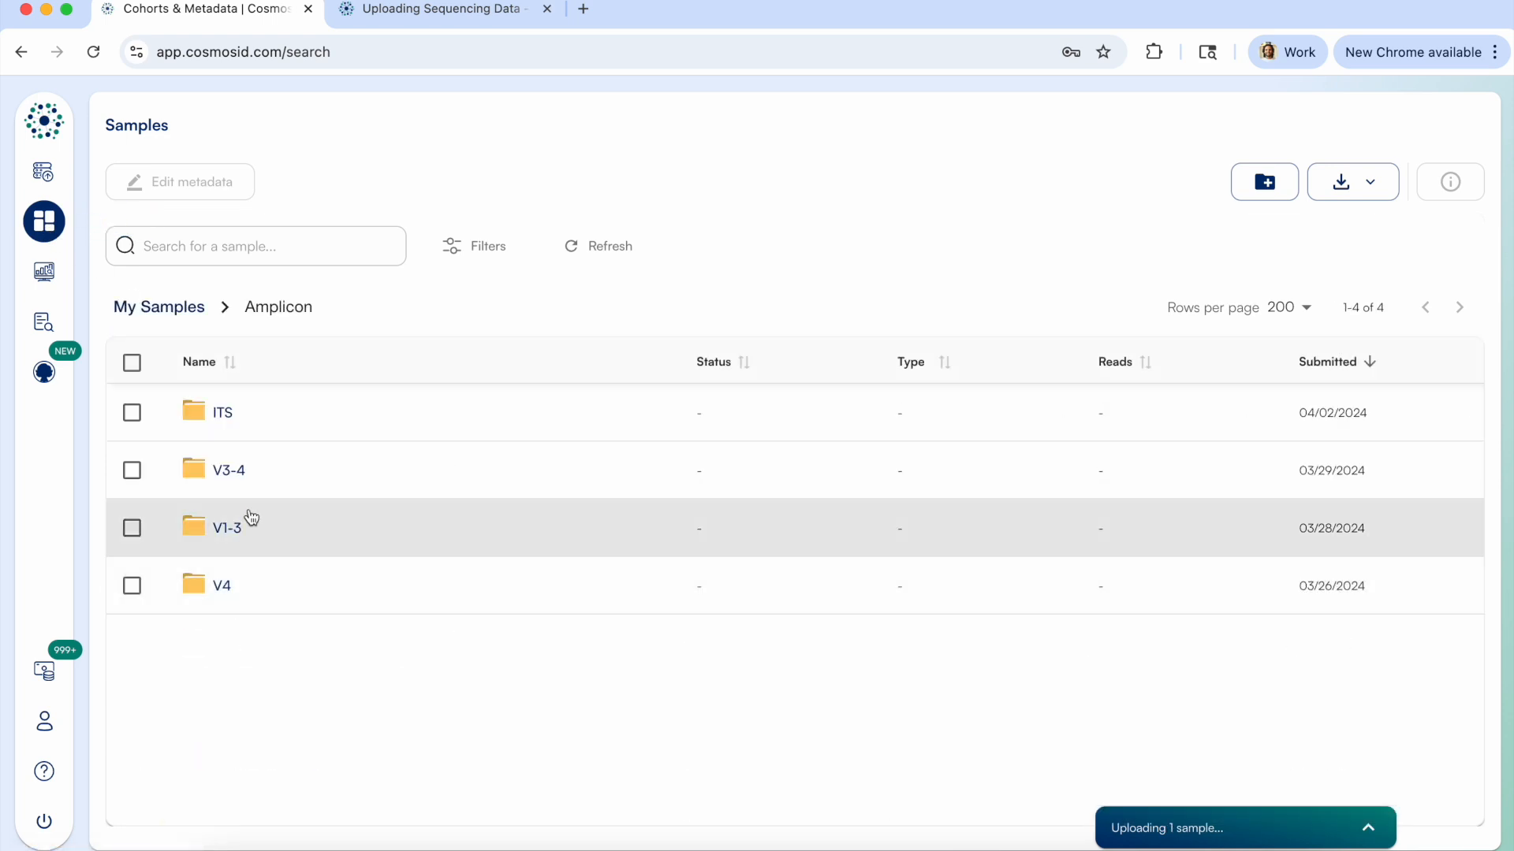
click(225, 528)
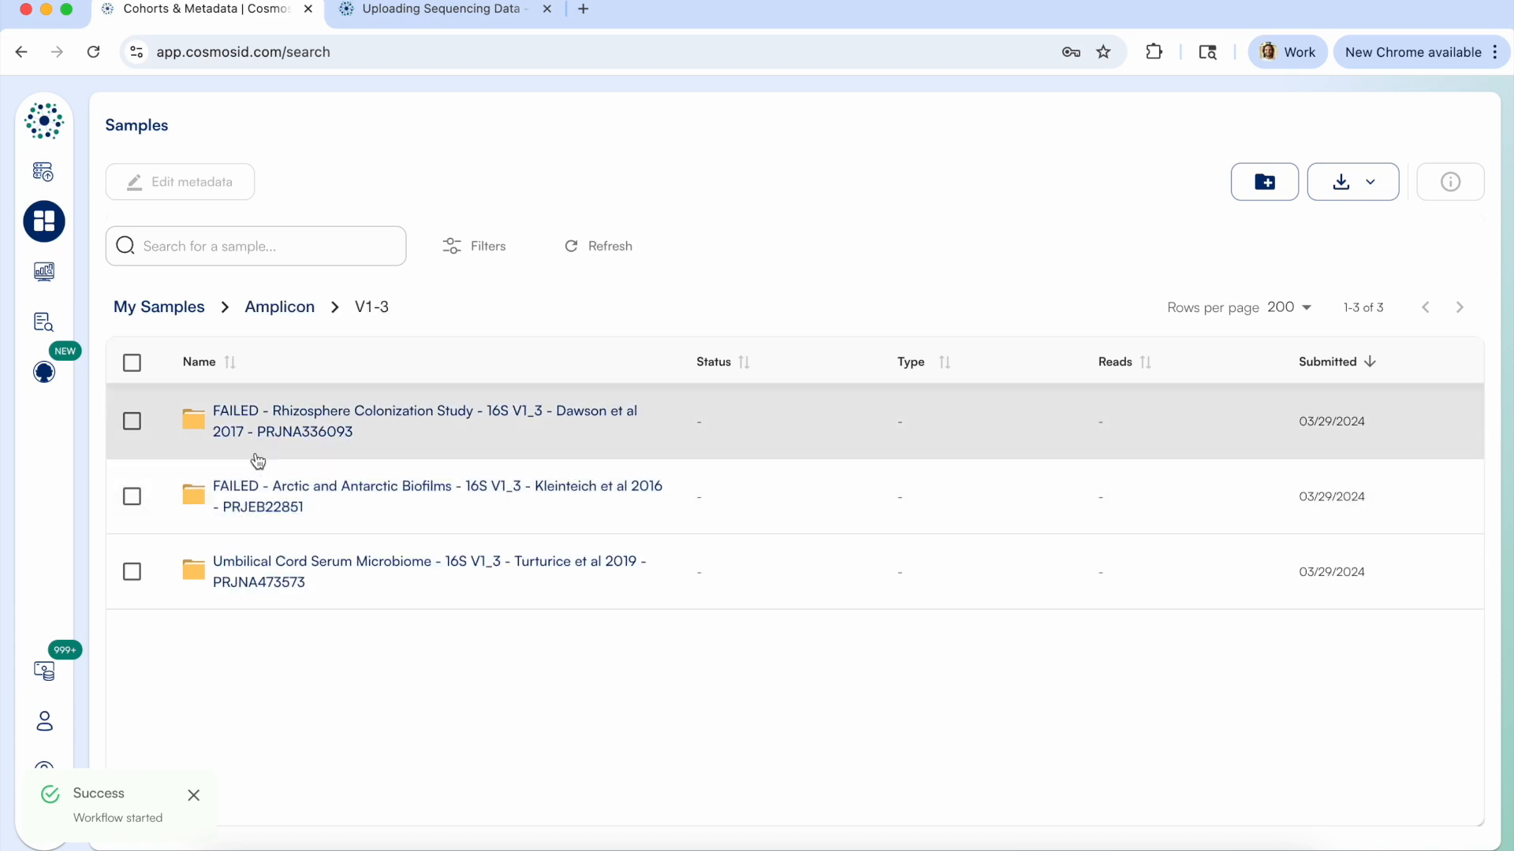
click(268, 442)
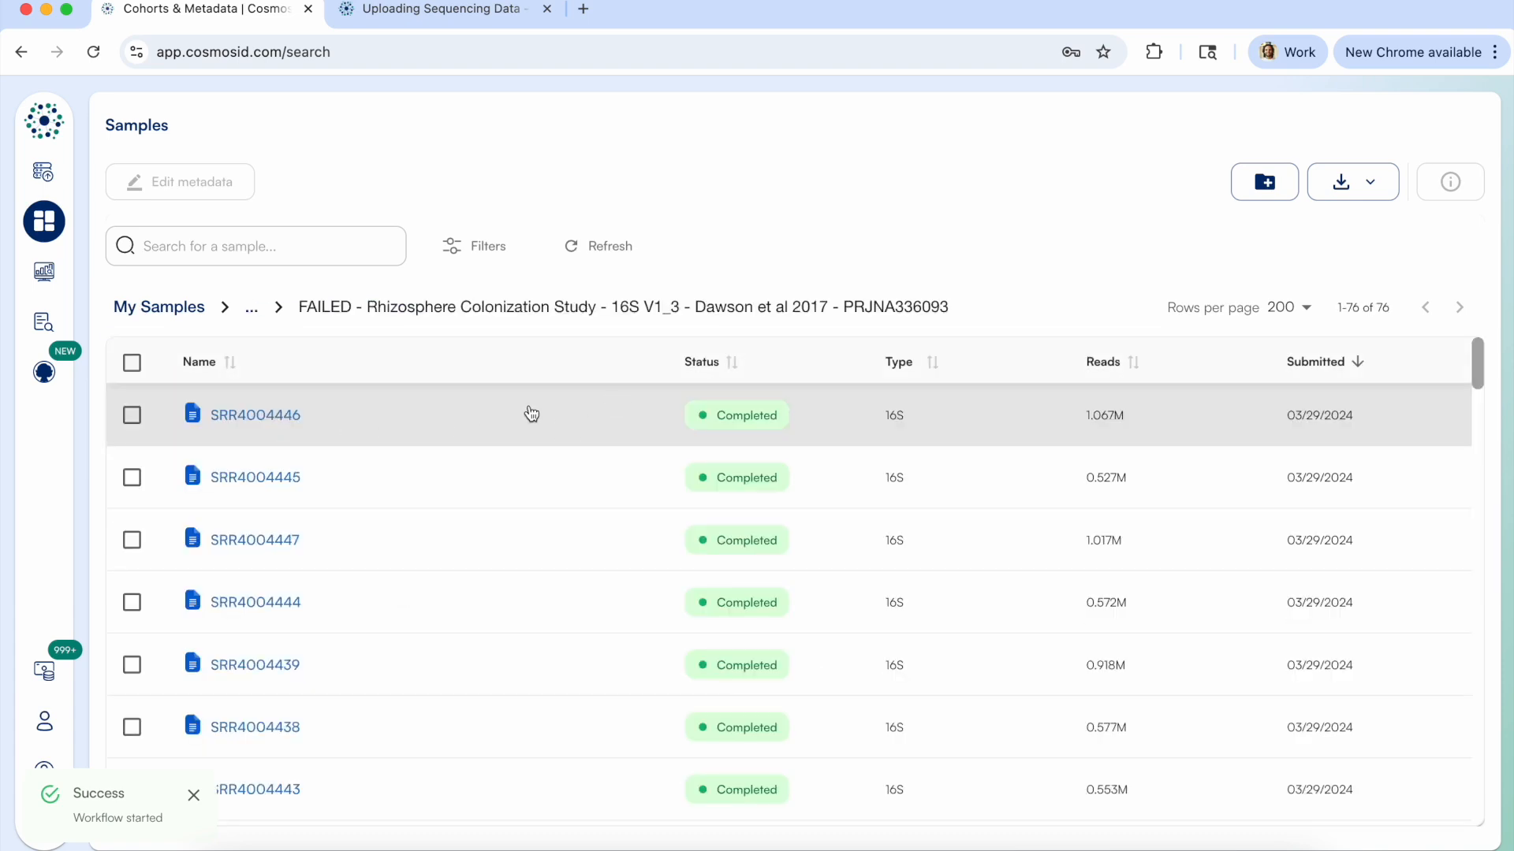
click(491, 426)
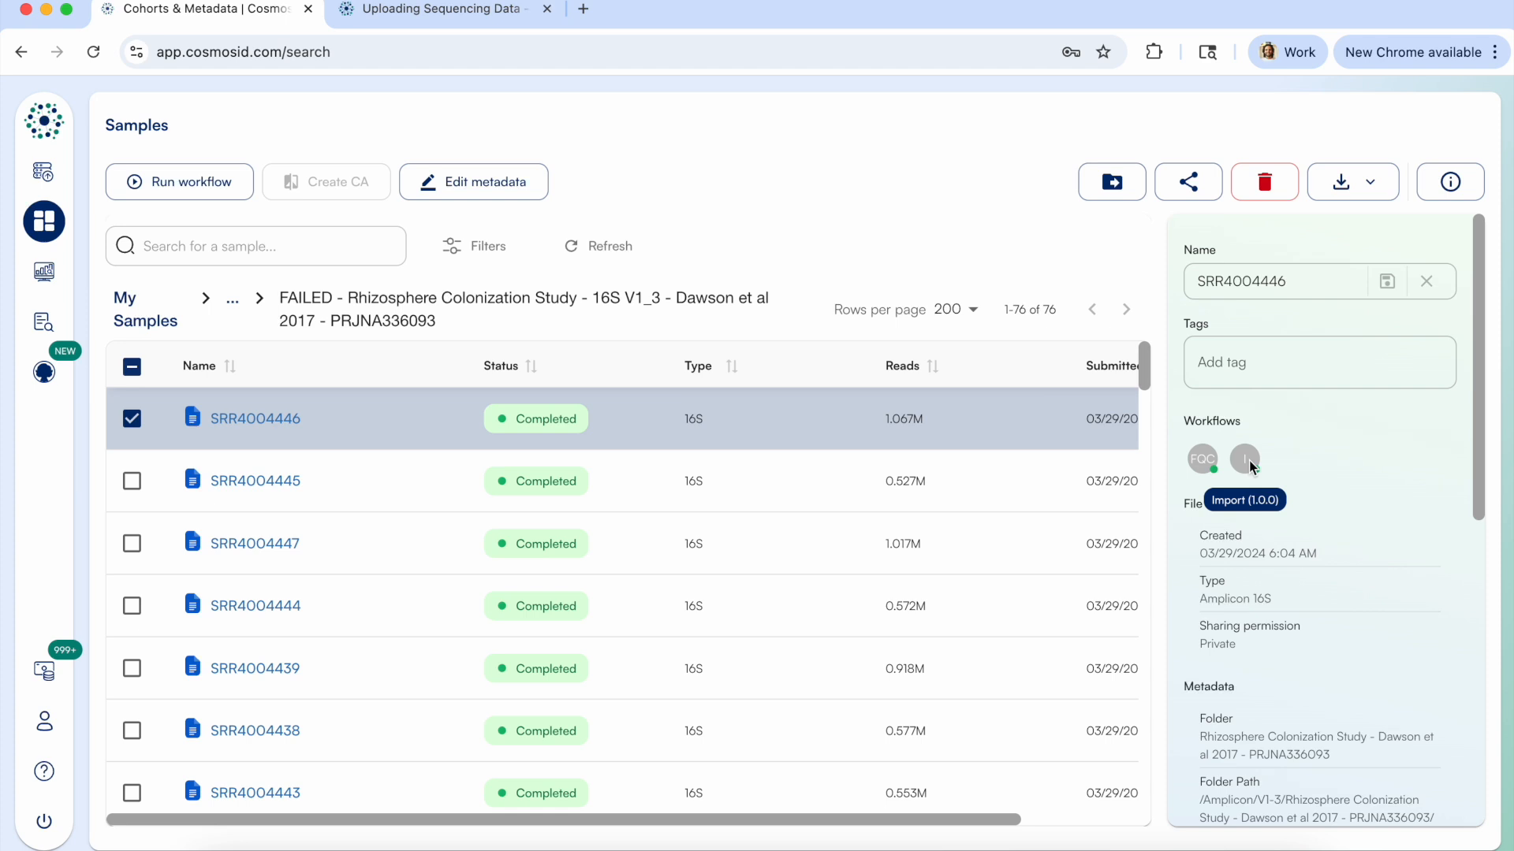
Open the FastQC report of SRR4004446 and examine its basic statistics and per base sequence quality plot.
click(251, 426)
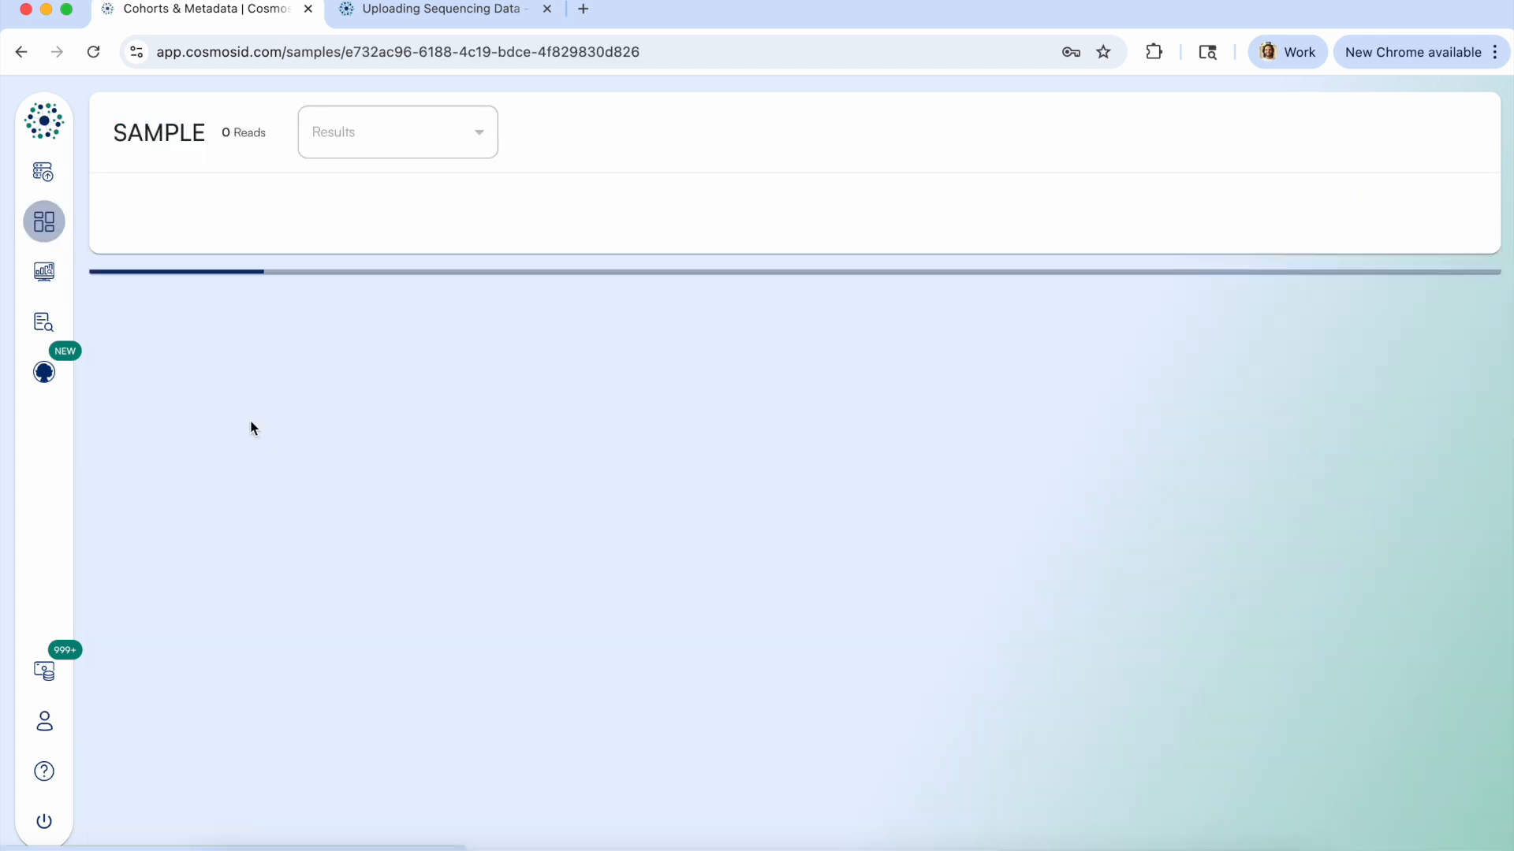
scroll(768, 508, down, 7)
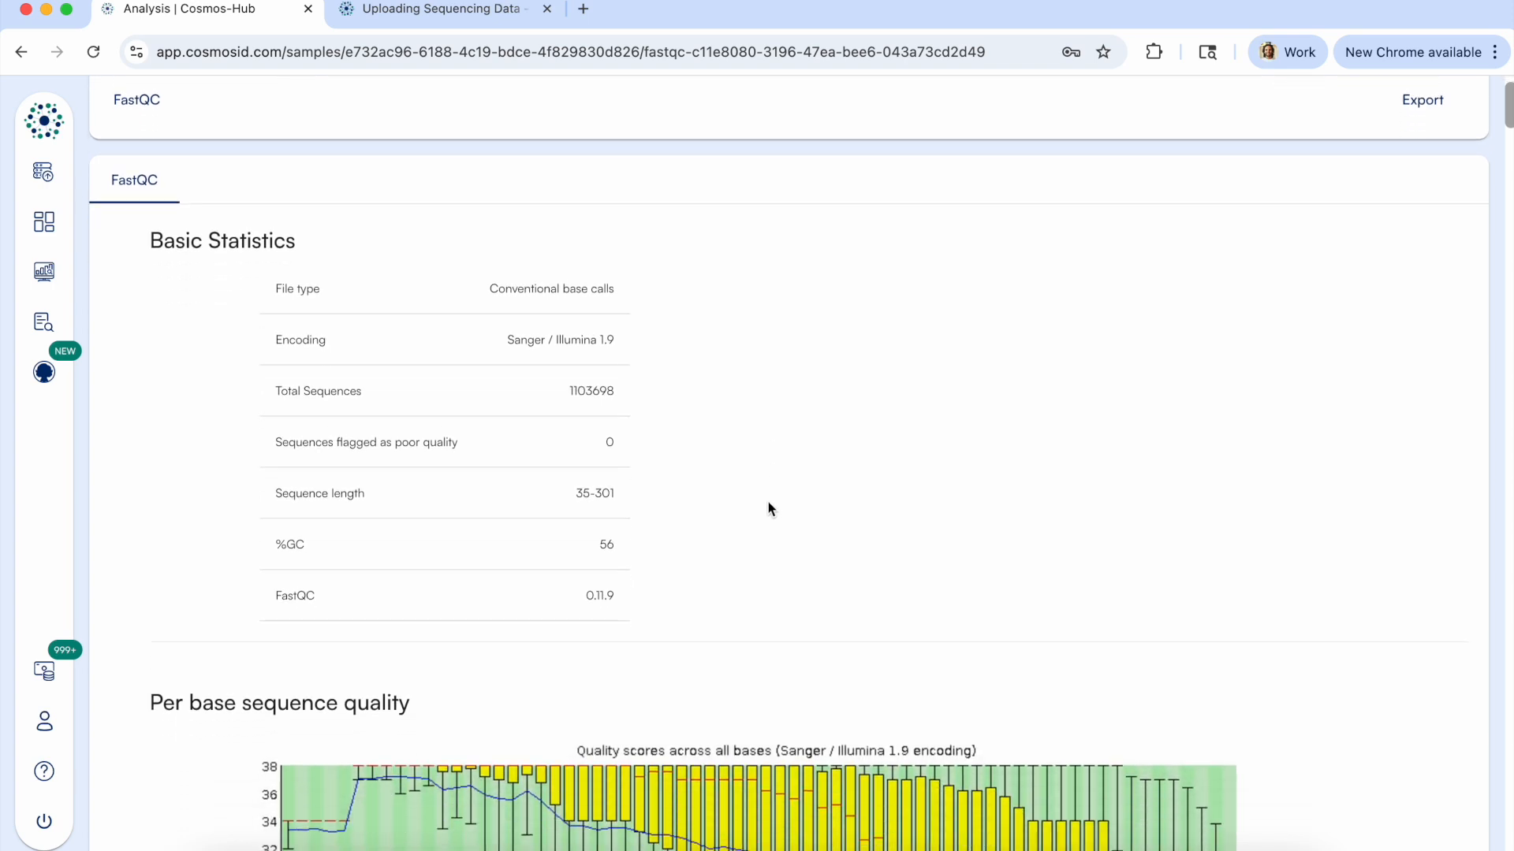
scroll(769, 508, down, 2)
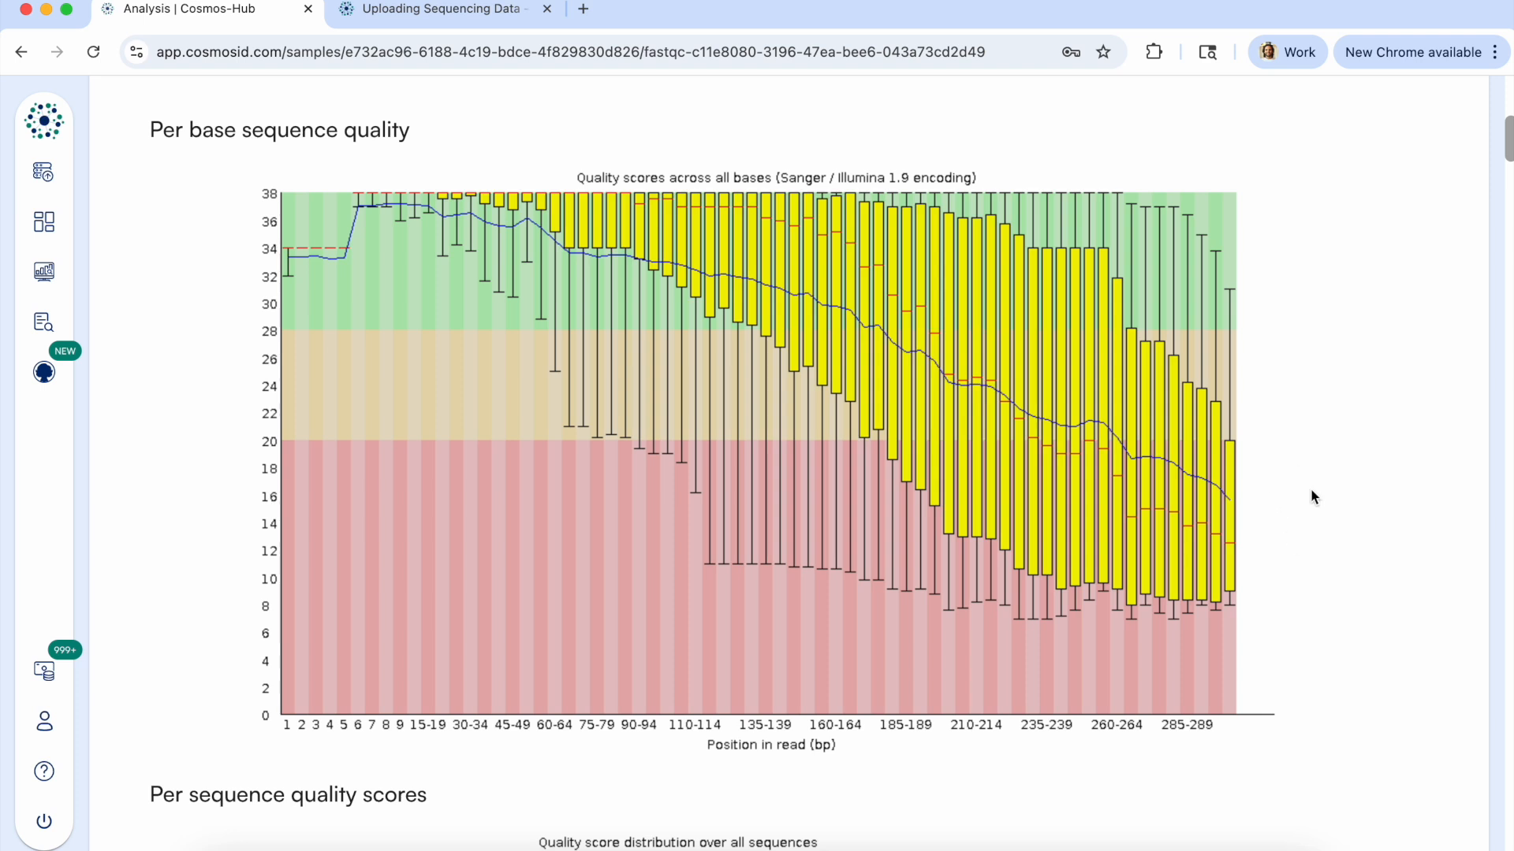
scroll(1303, 494, up, 1)
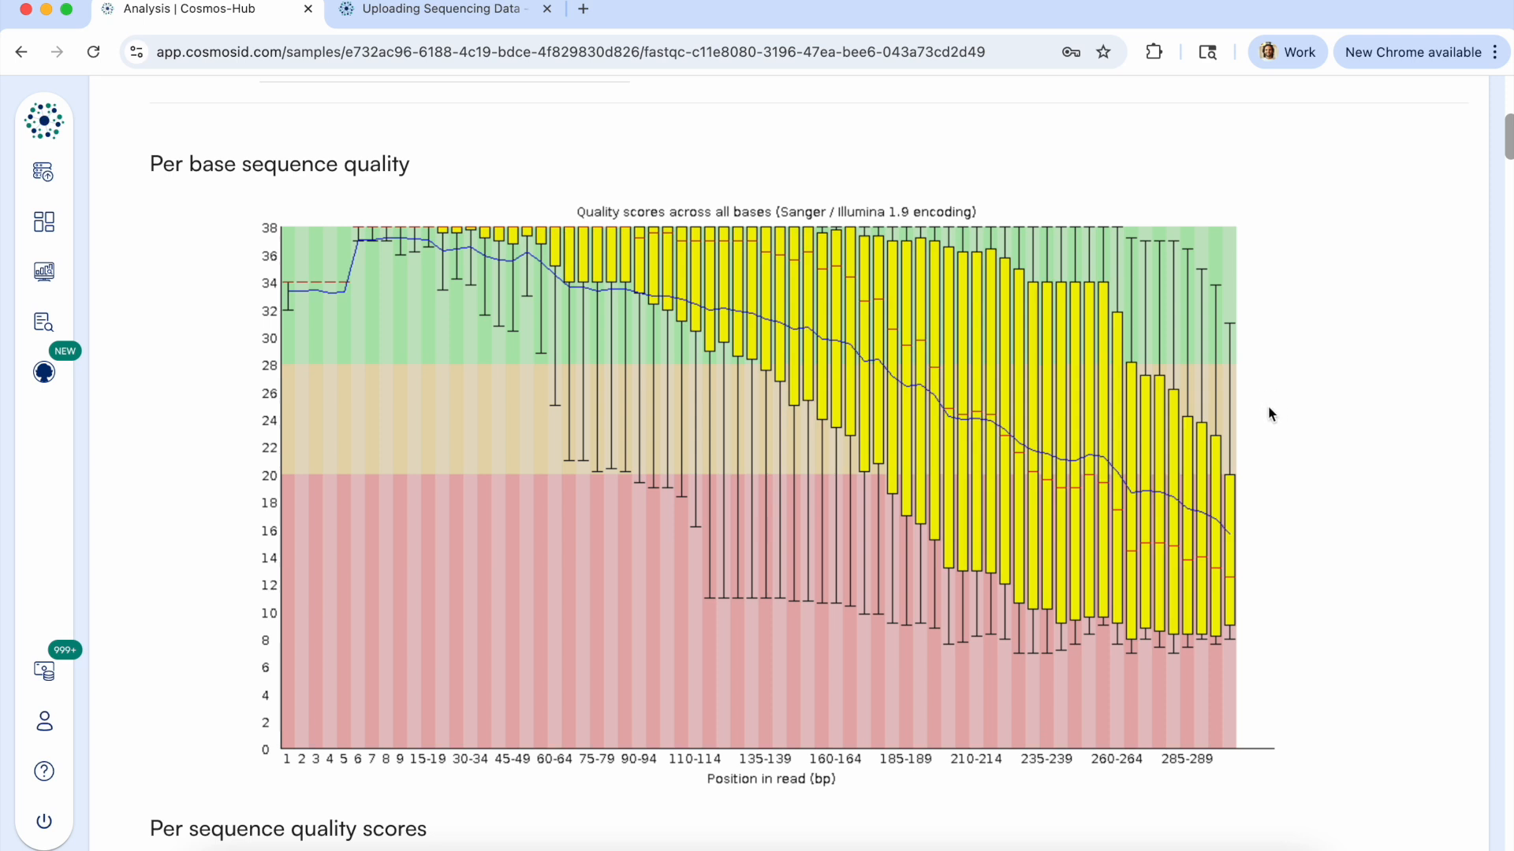
scroll(1268, 406, down, 2)
scroll(1270, 414, down, 1)
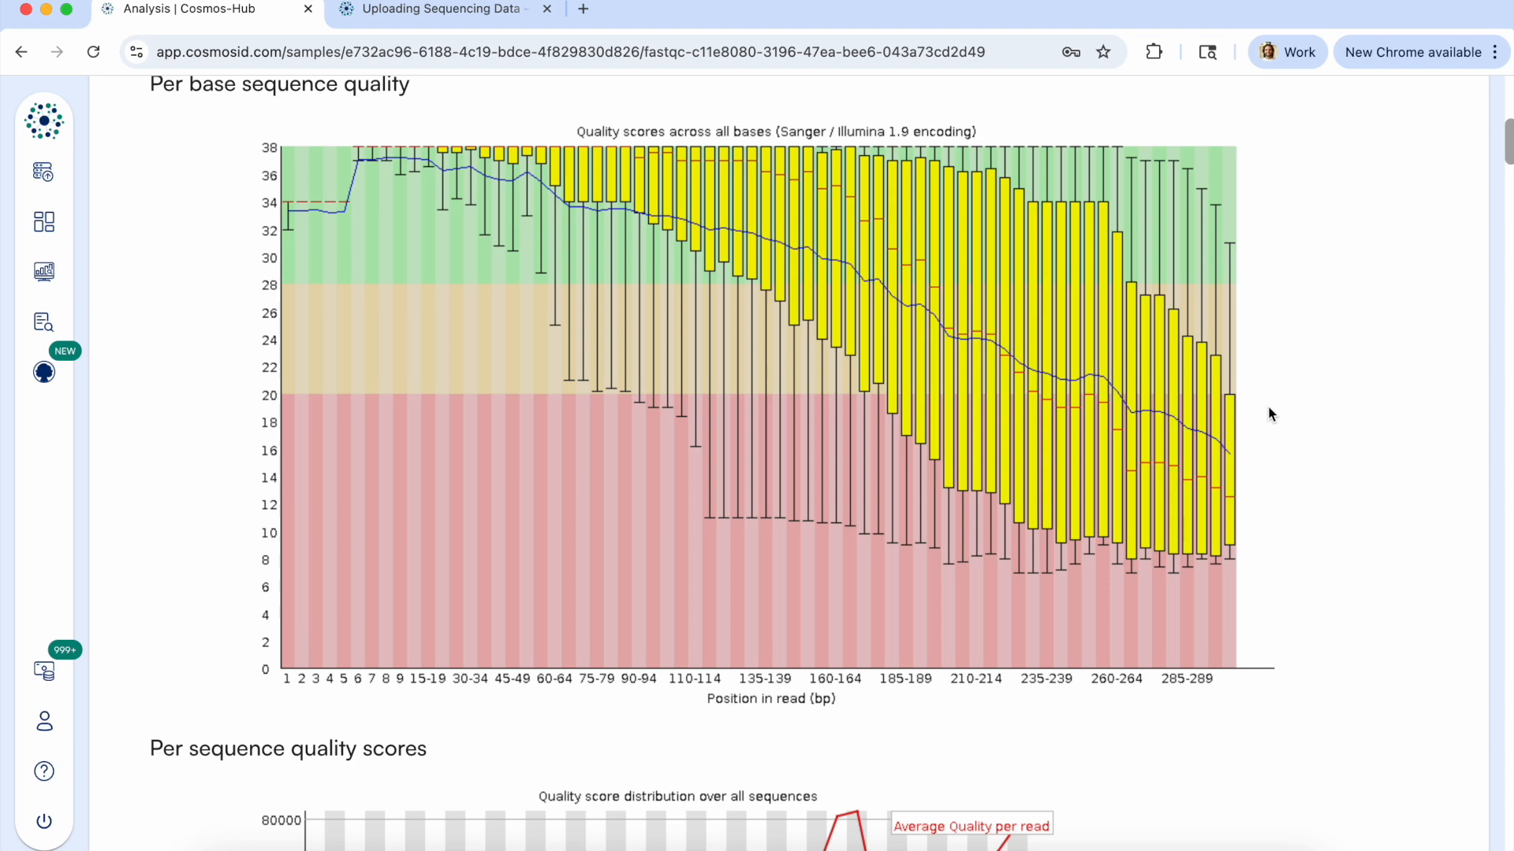
scroll(734, 311, up, 20)
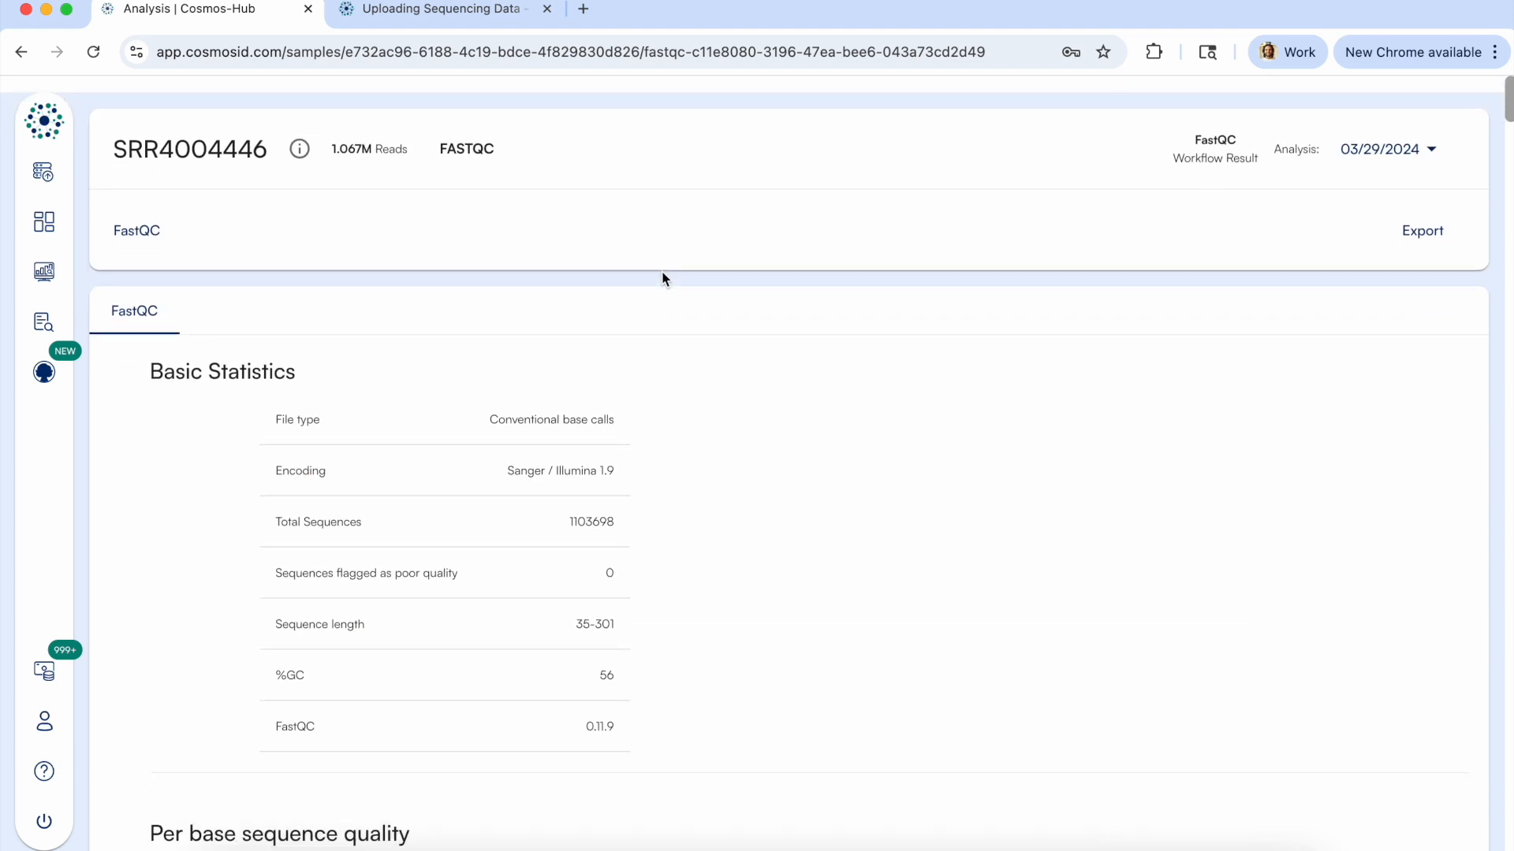
Return to the samples overview and open the Cosmos-Hub support request form.
click(45, 223)
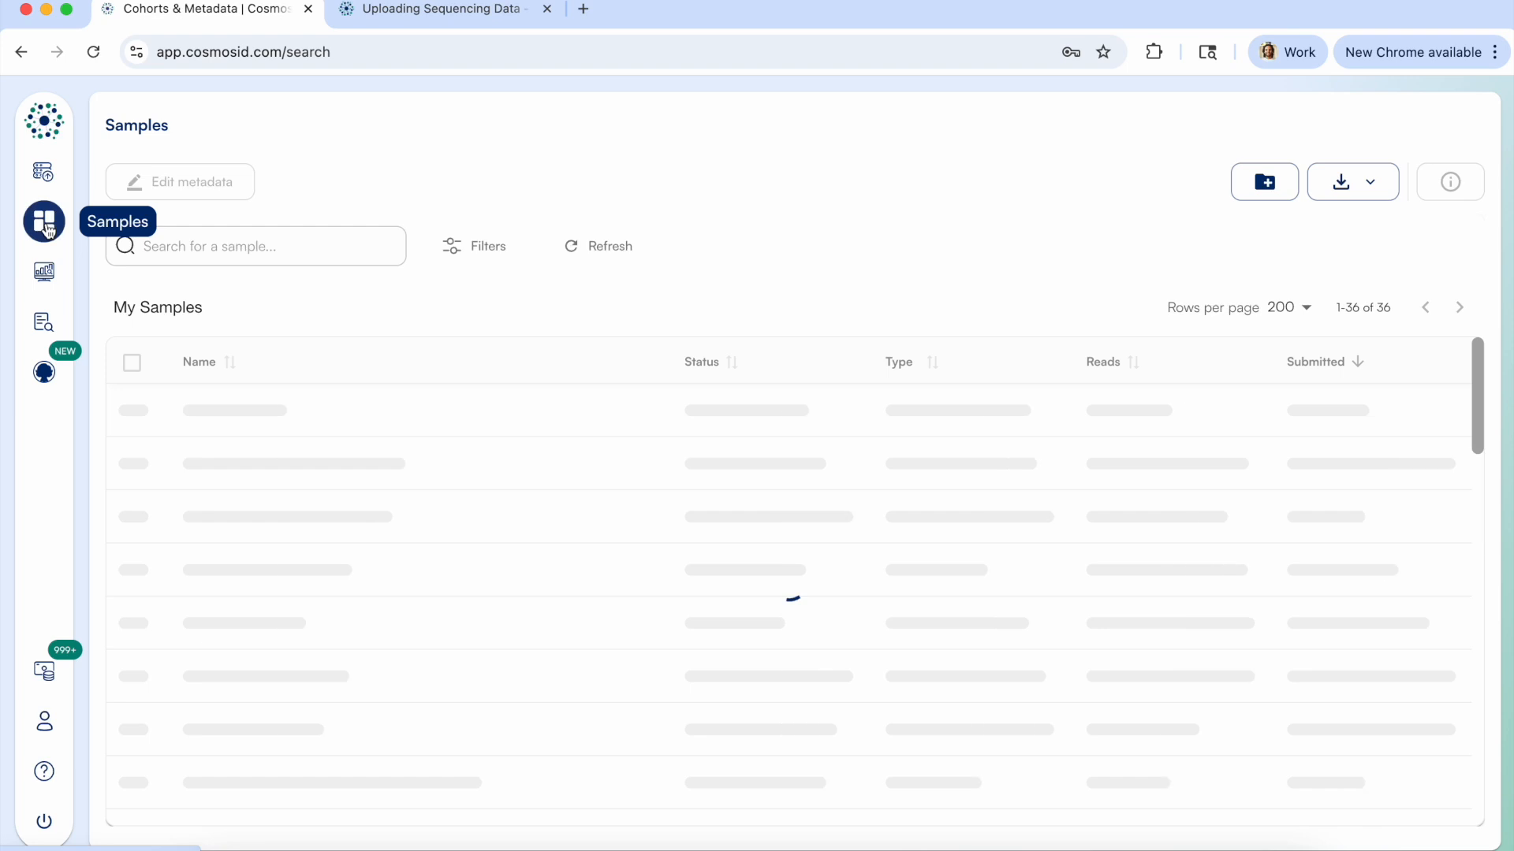
click(44, 771)
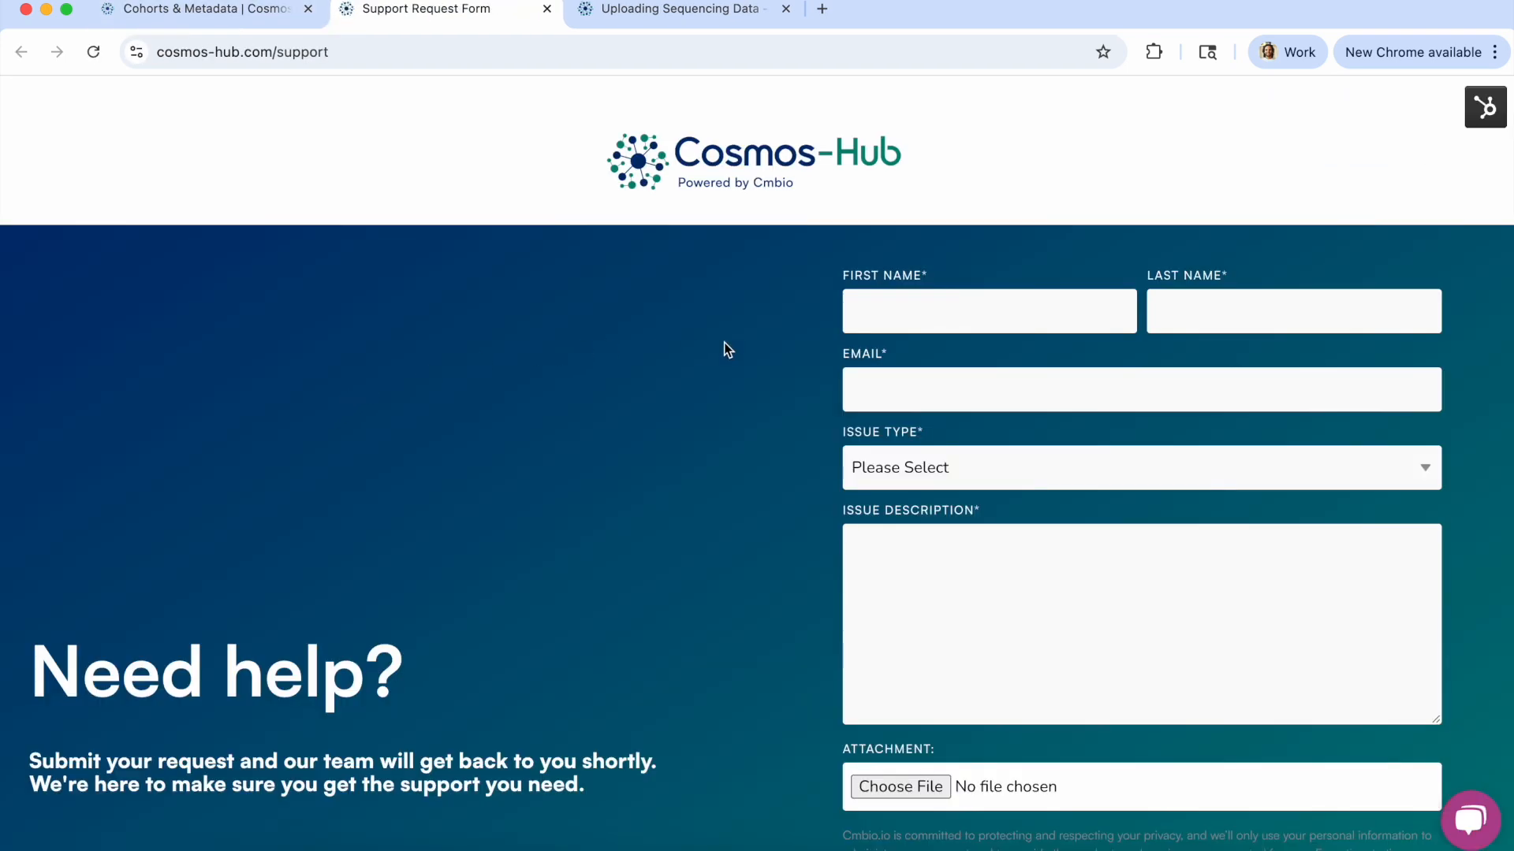